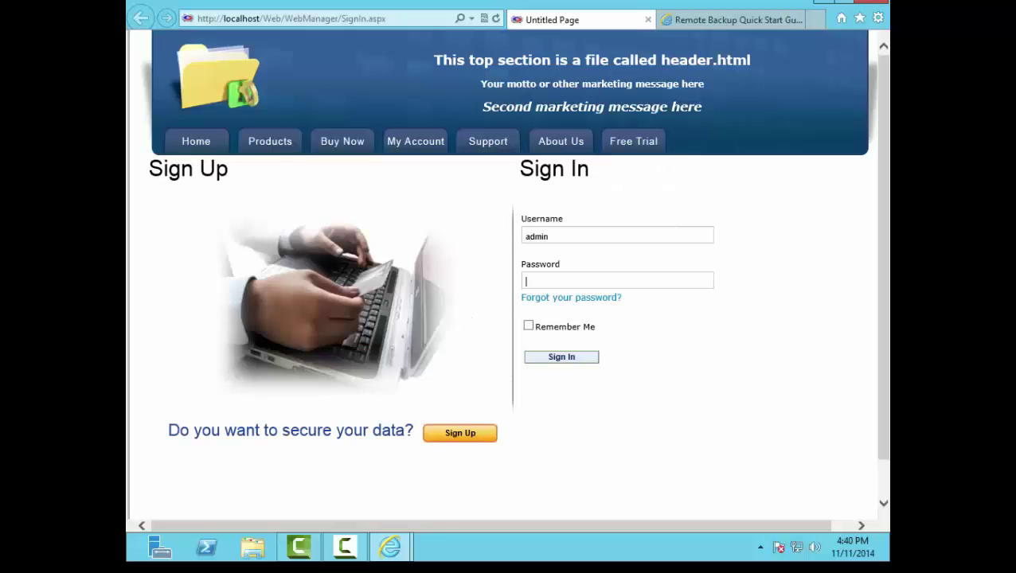
Step: Sign in to the Web Manager with the administrator password
text(*********)
key(Return)
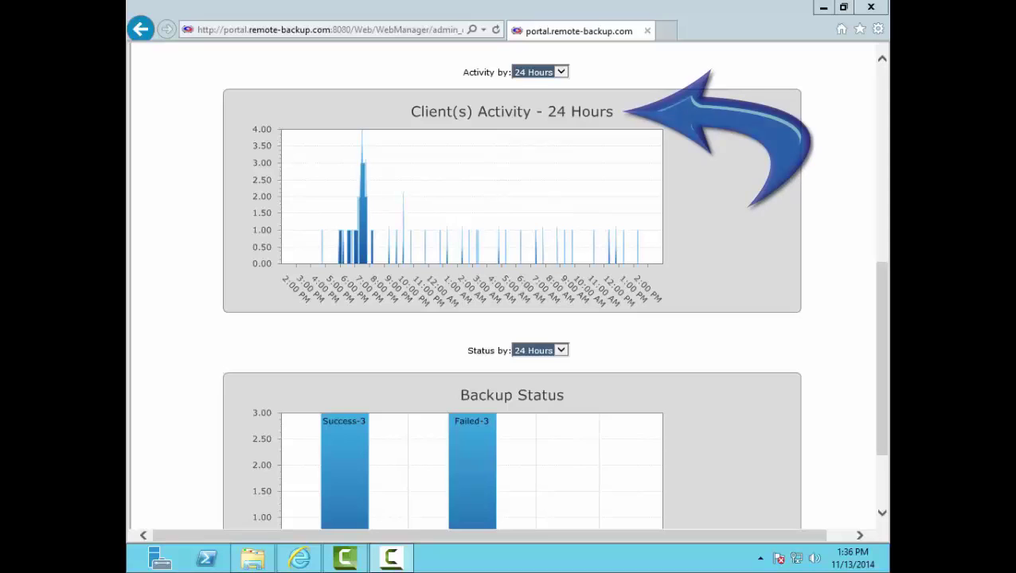
Step: Check the Activity by and Status by time ranges, leaving both charts at 24 Hours
click(562, 71)
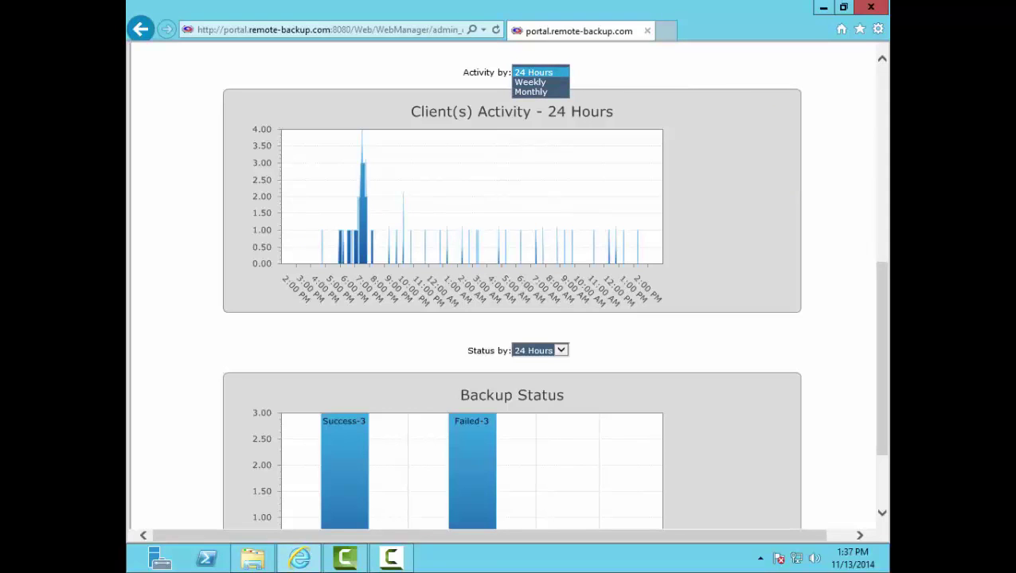
drag(880, 305, 879, 353)
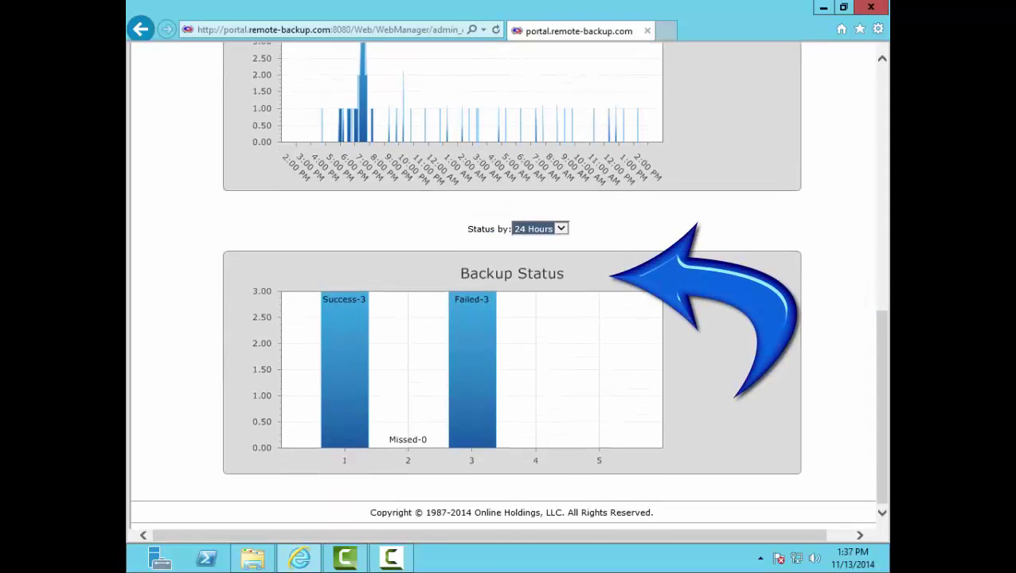
click(561, 228)
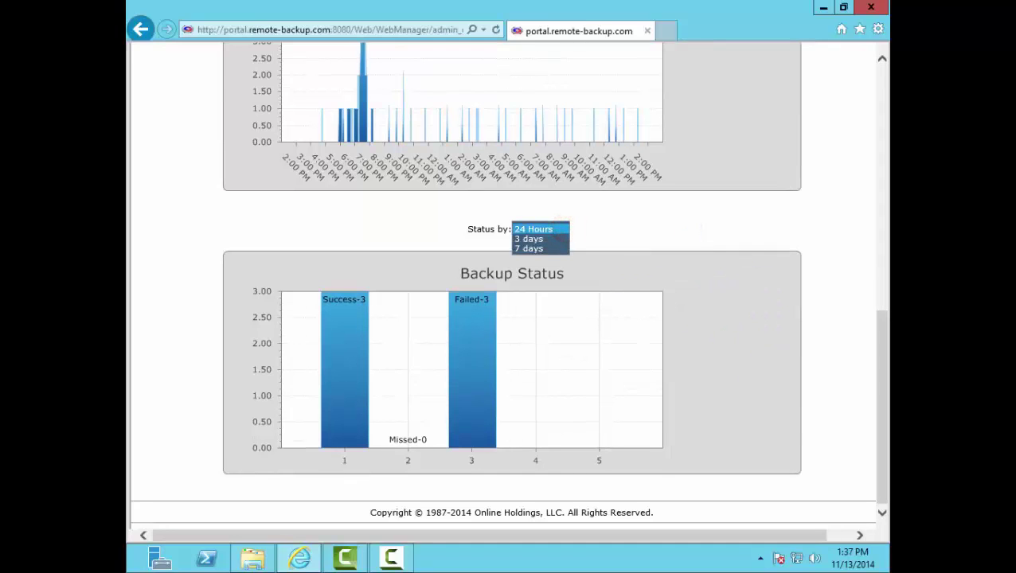
key(Escape)
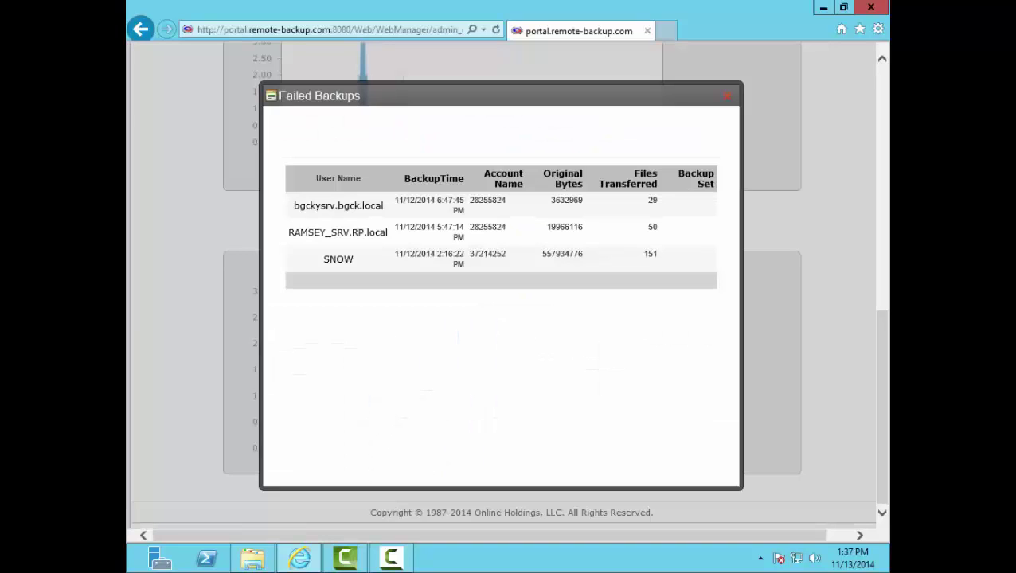
click(724, 97)
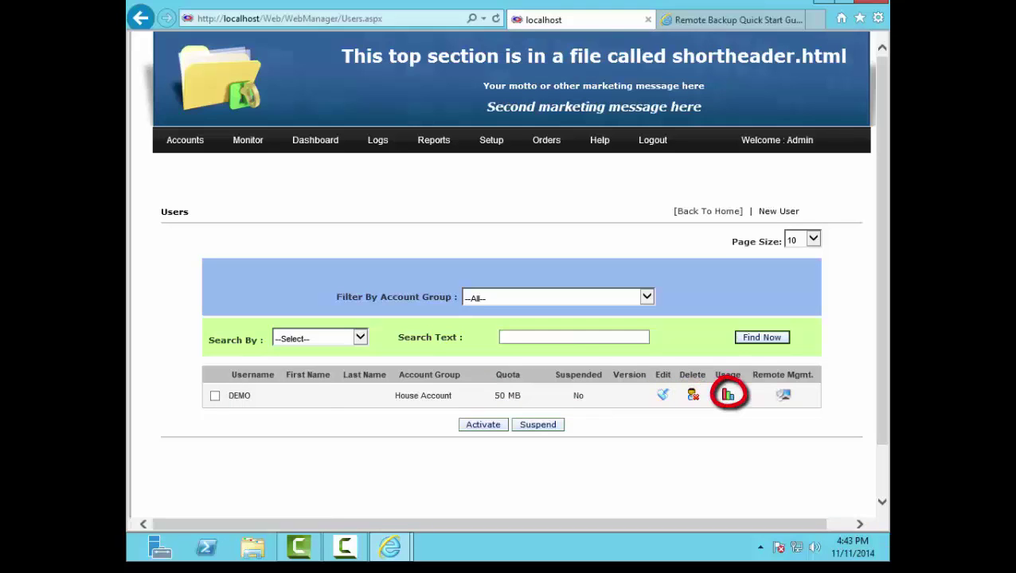
Step: Open Manage Account Group from the Accounts > Account Group menu
mouse_move(184, 140)
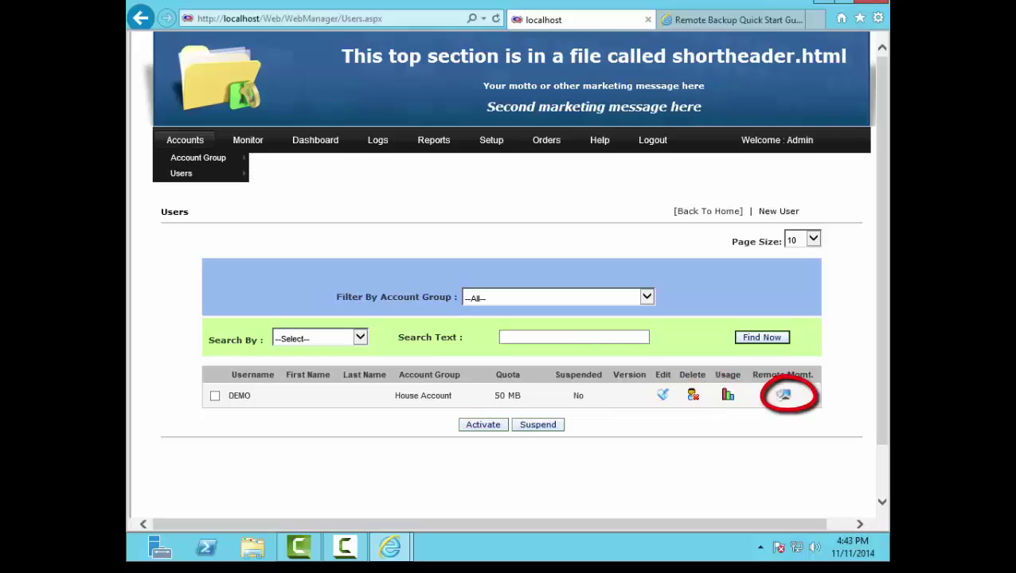
mouse_move(197, 156)
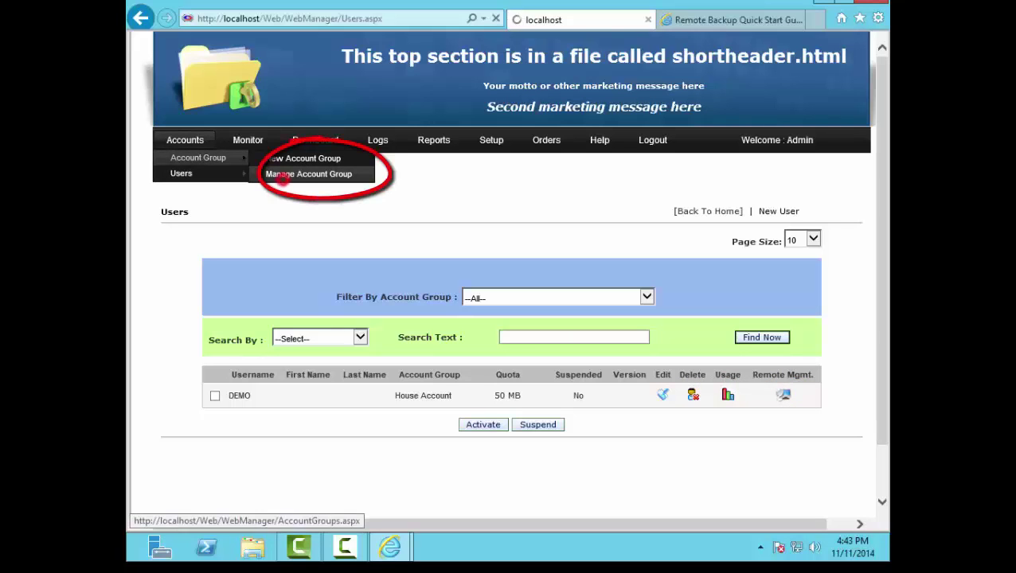
click(278, 175)
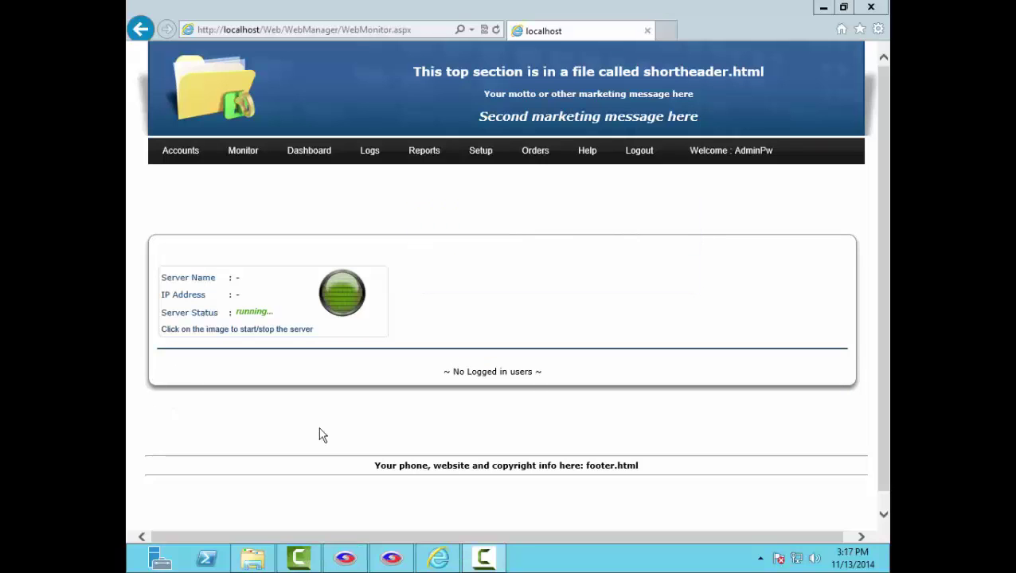
Step: Show the Logs menu's log types, then the Reports menu list
mouse_move(366, 151)
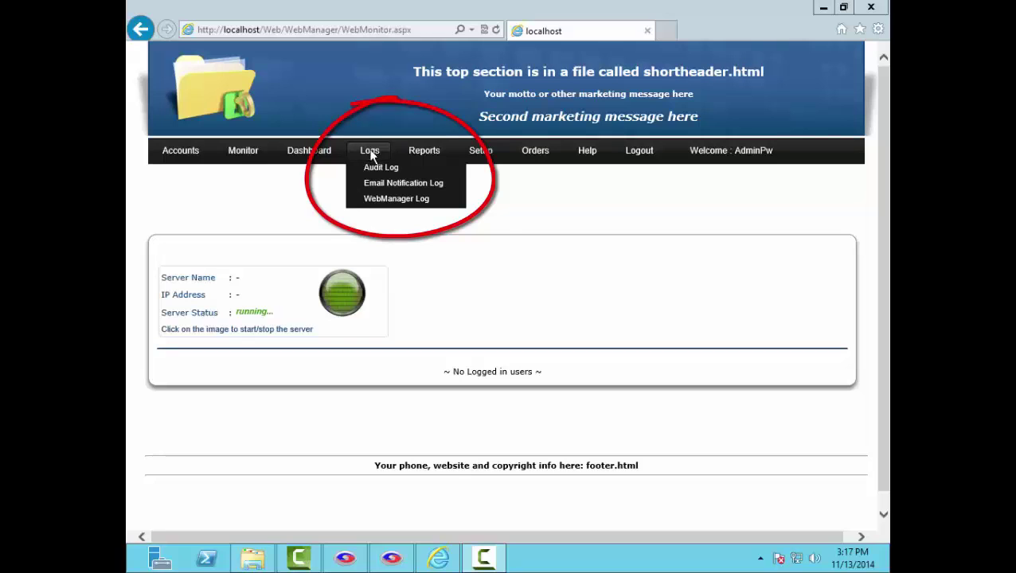
mouse_move(422, 153)
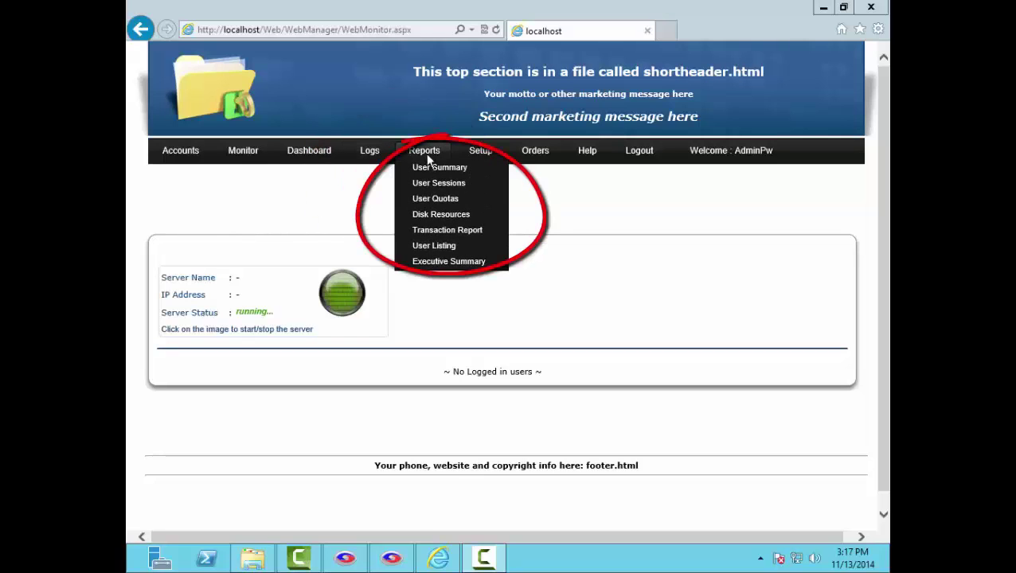
Step: View the DEMO user's Disk Resources Report, then open Setup > Properties
click(485, 217)
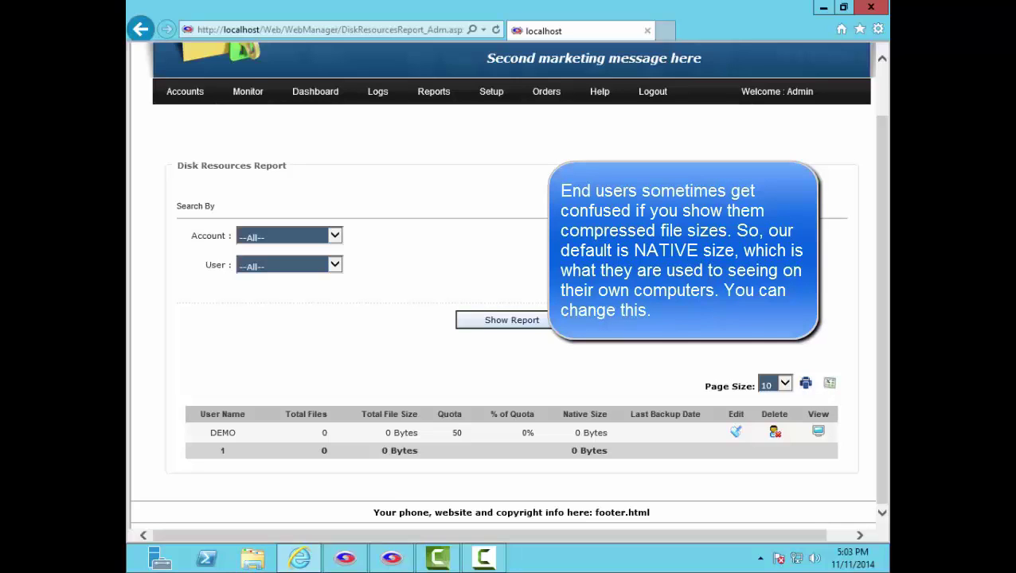
mouse_move(491, 92)
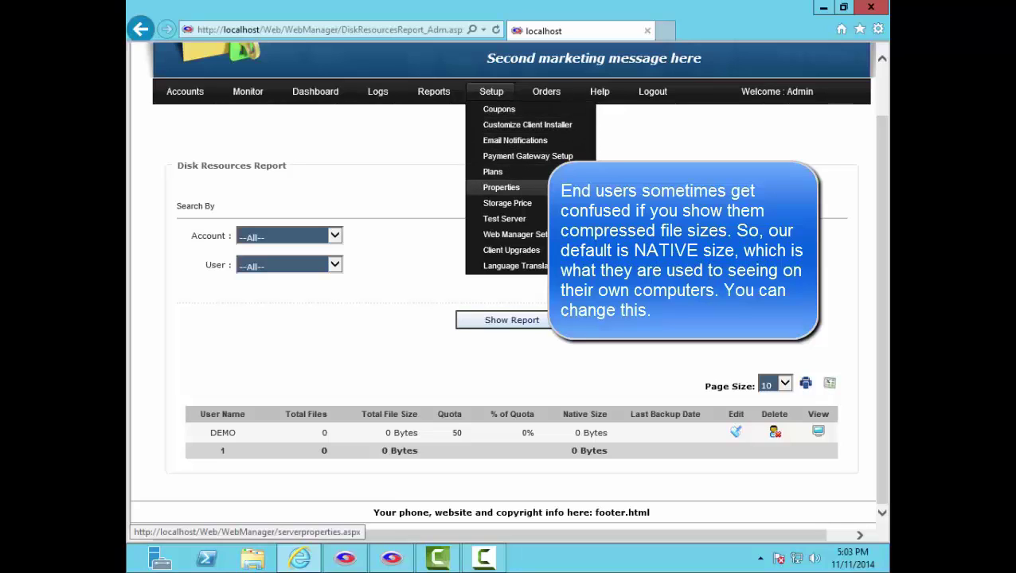
click(512, 187)
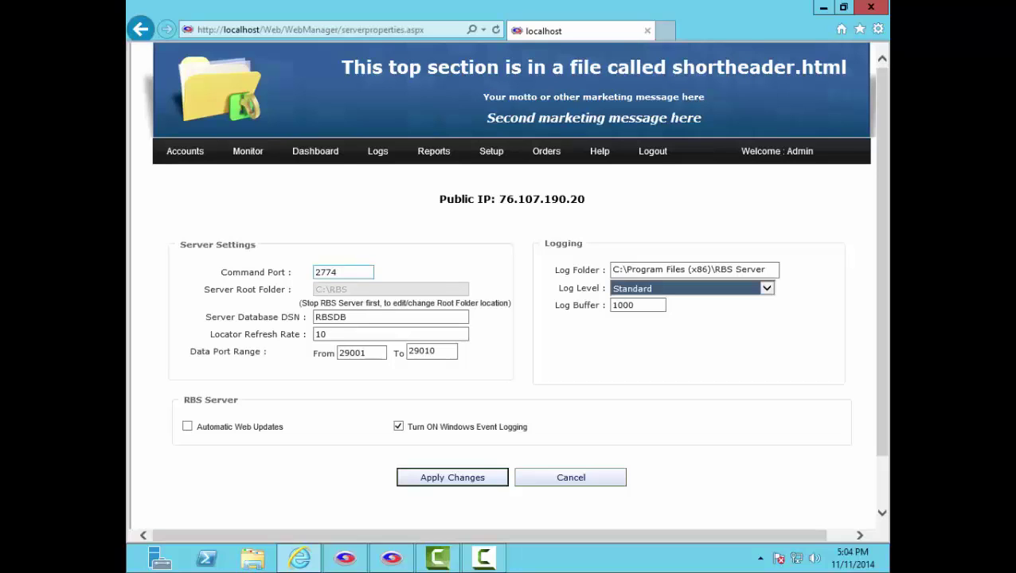
Step: Open the Web Manager Setup page from the Setup menu
mouse_move(492, 151)
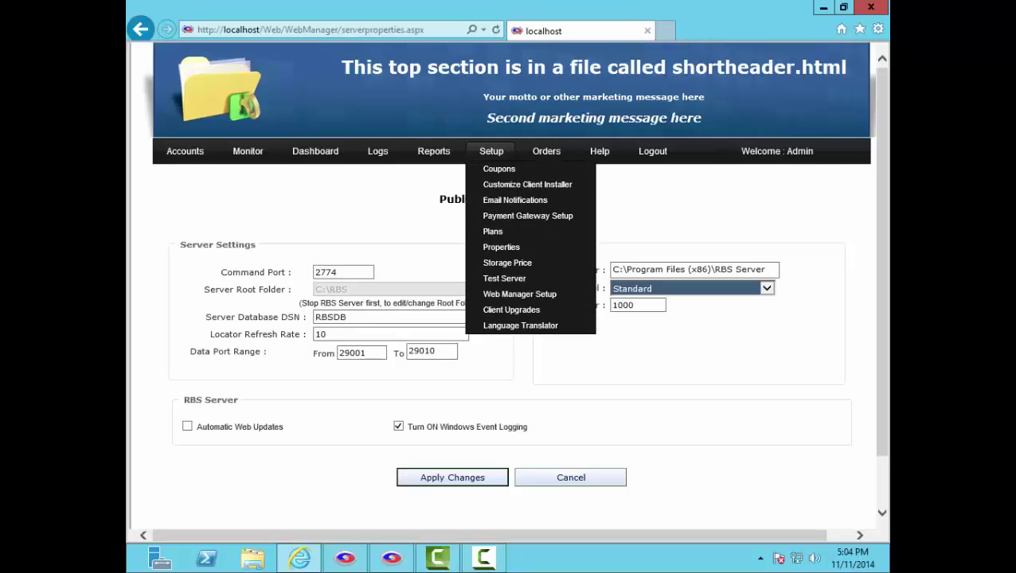
click(503, 294)
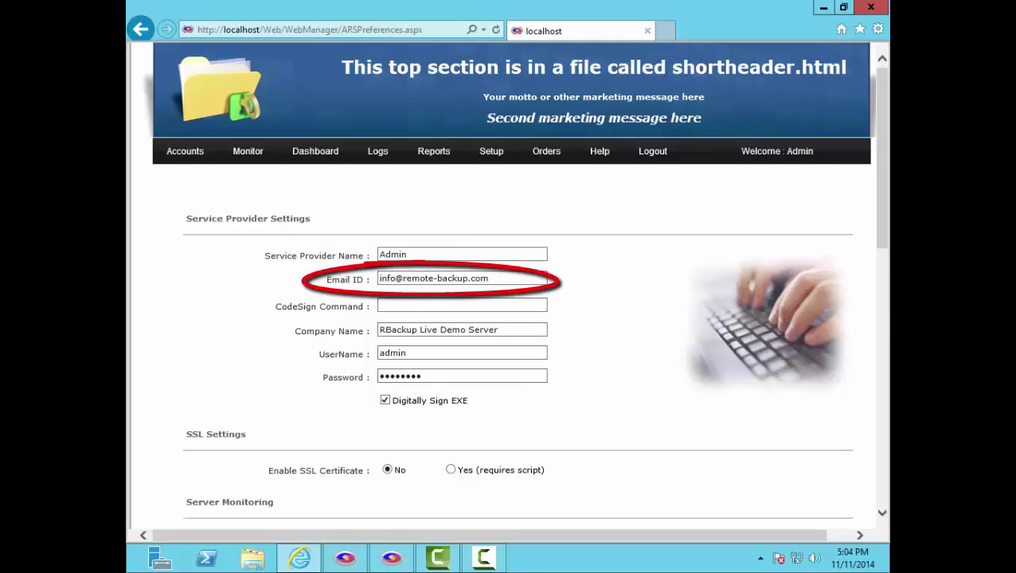
Step: Set Service Provider Name and Company Name to 'Rob's Backup Company' and change the contact e-mail's name part
double_click(463, 255)
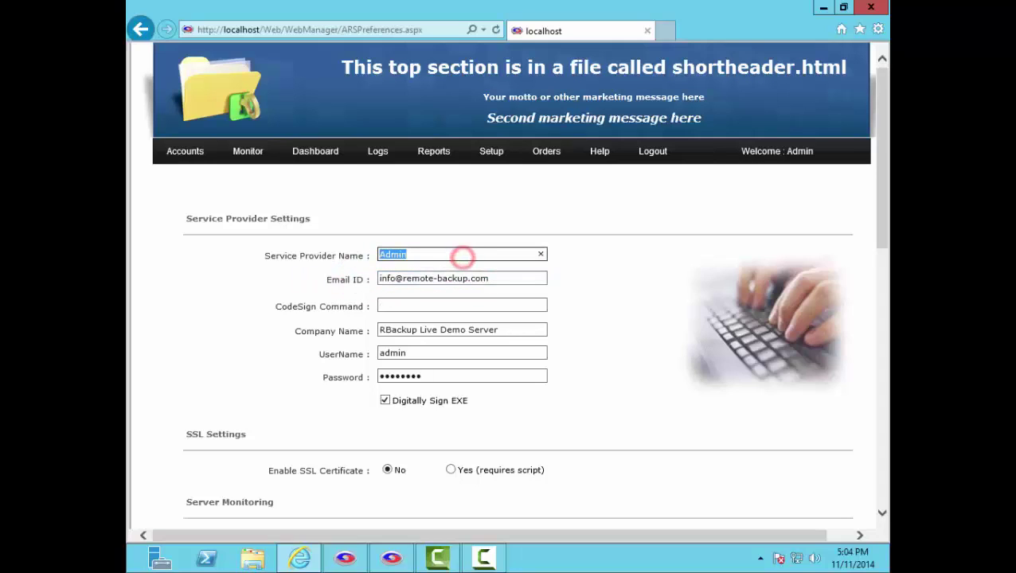
text(Rob's Backu)
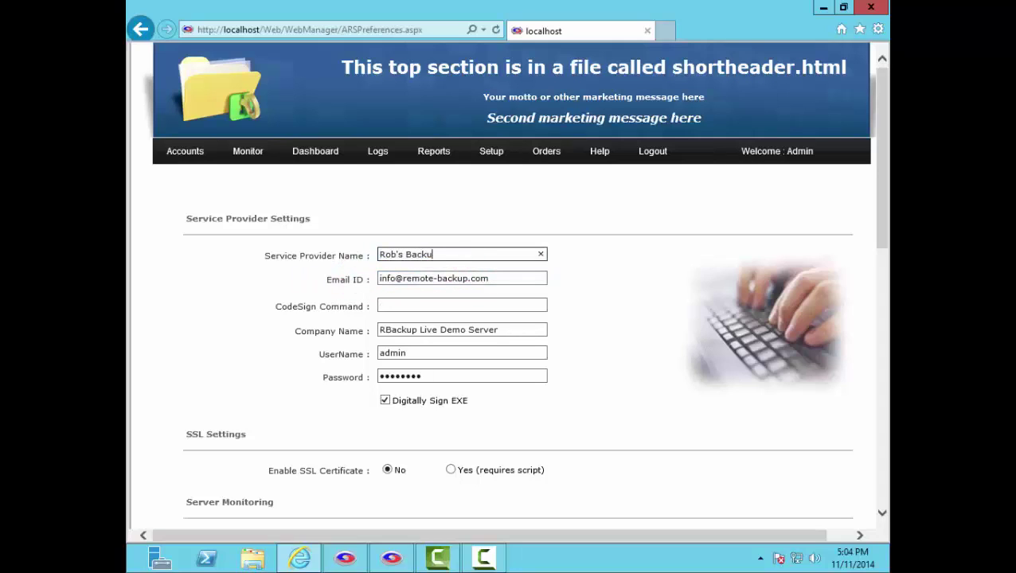
text(p Company)
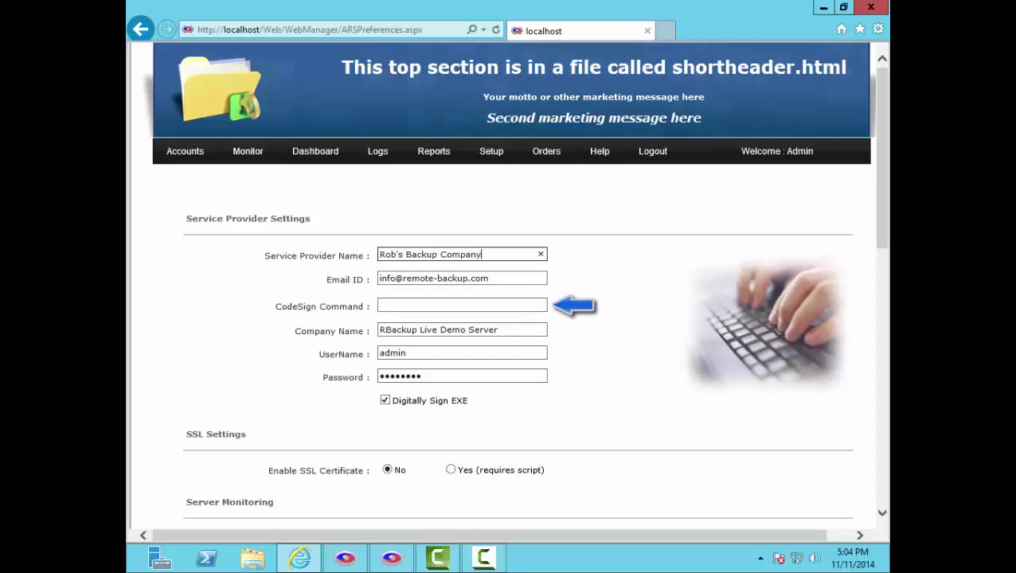
double_click(389, 278)
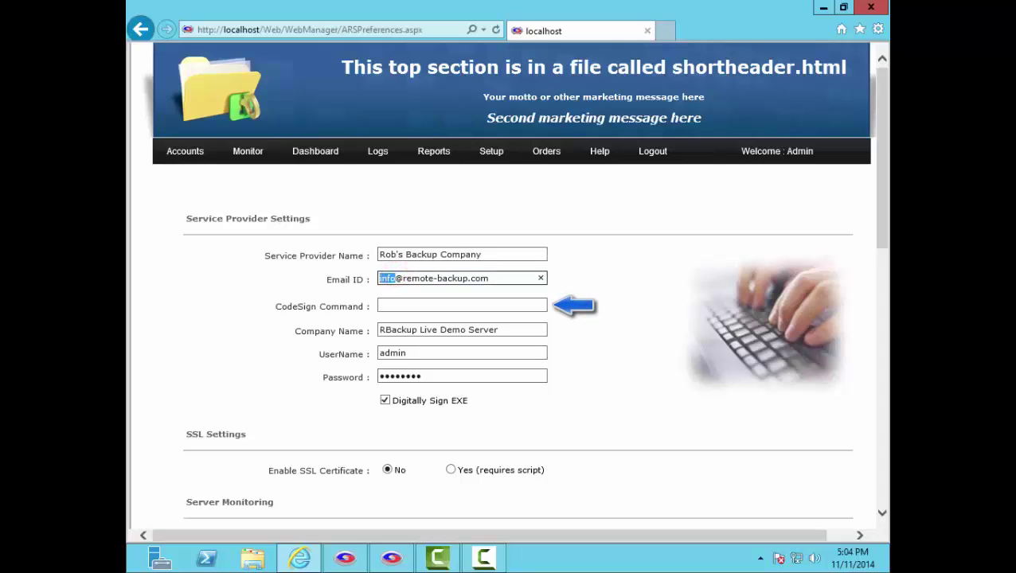
text(rob)
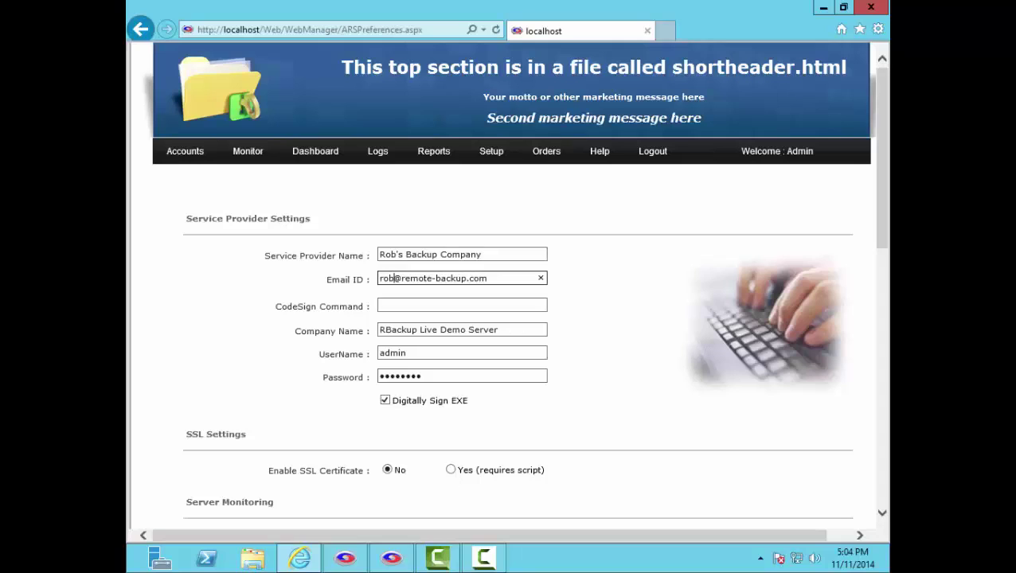
triple_click(503, 328)
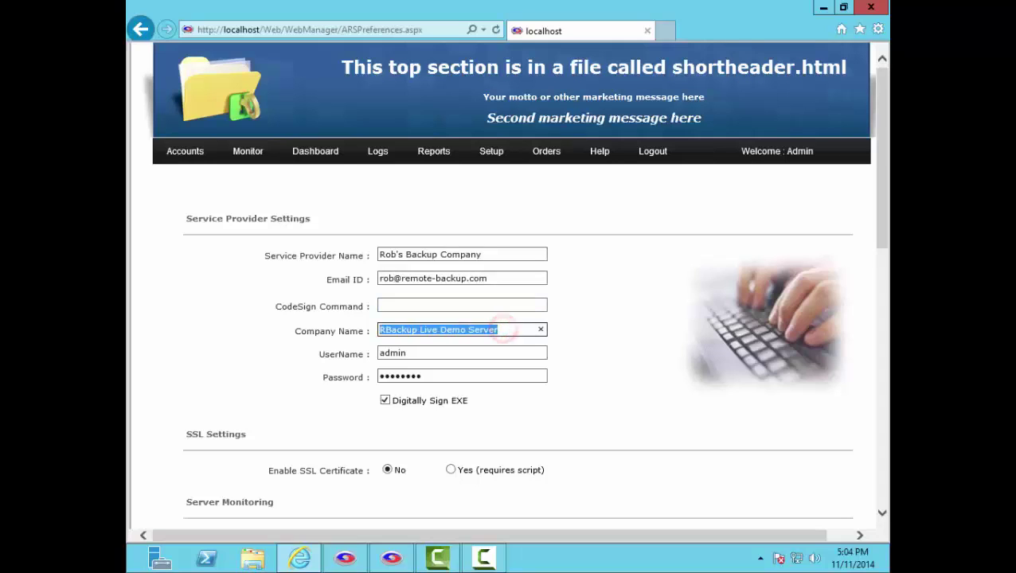
text(Rob's Backup )
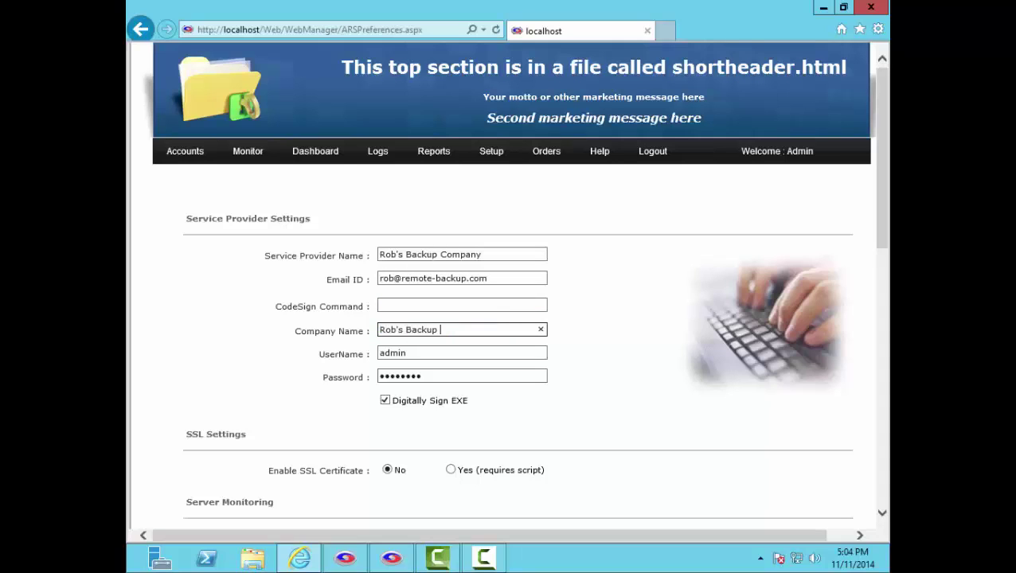
text(Company)
Step: Scroll through Server Monitoring and Other Settings and view the Default Language choices
scroll(509, 287, down, 5)
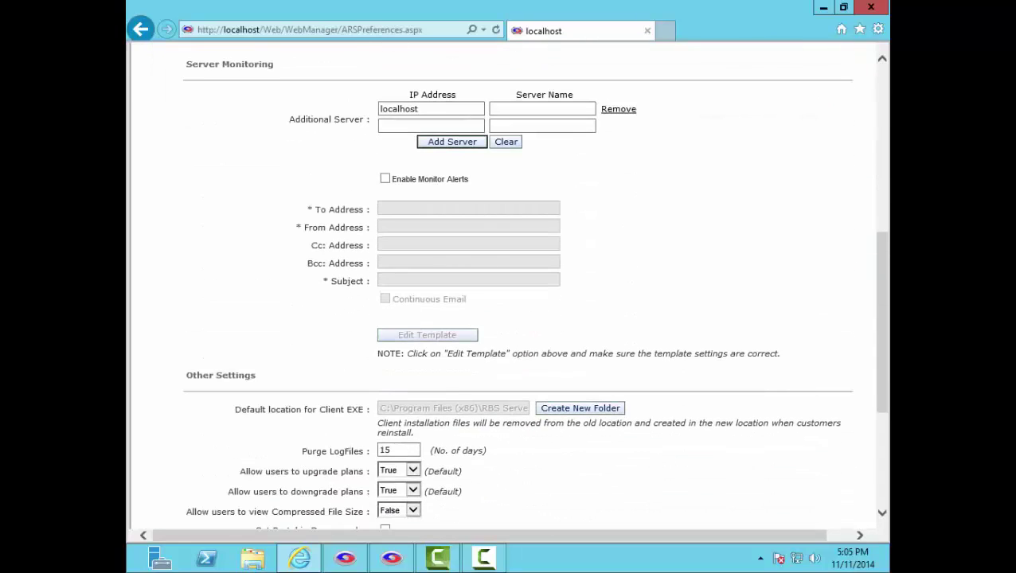
scroll(510, 287, down, 3)
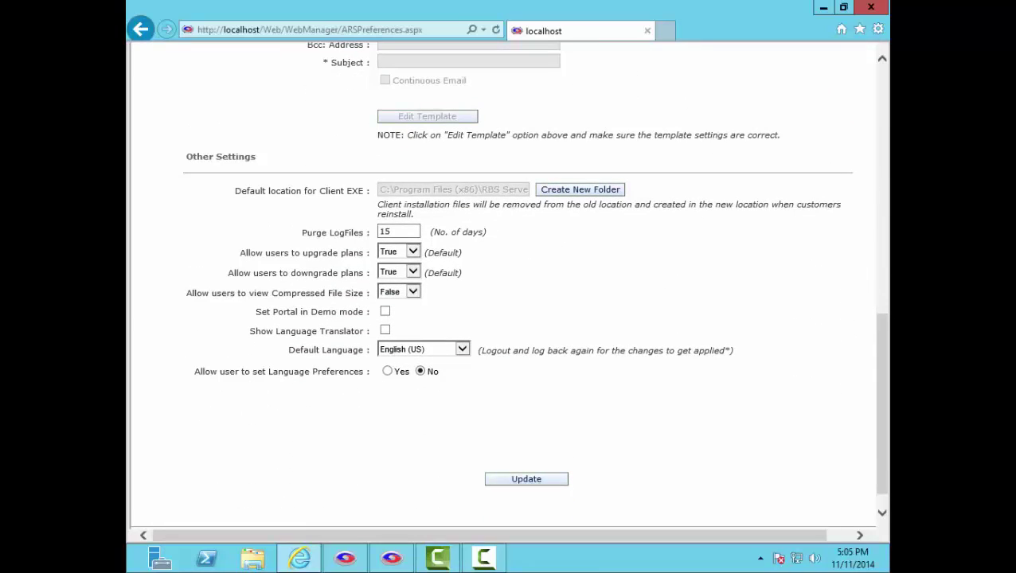
click(462, 349)
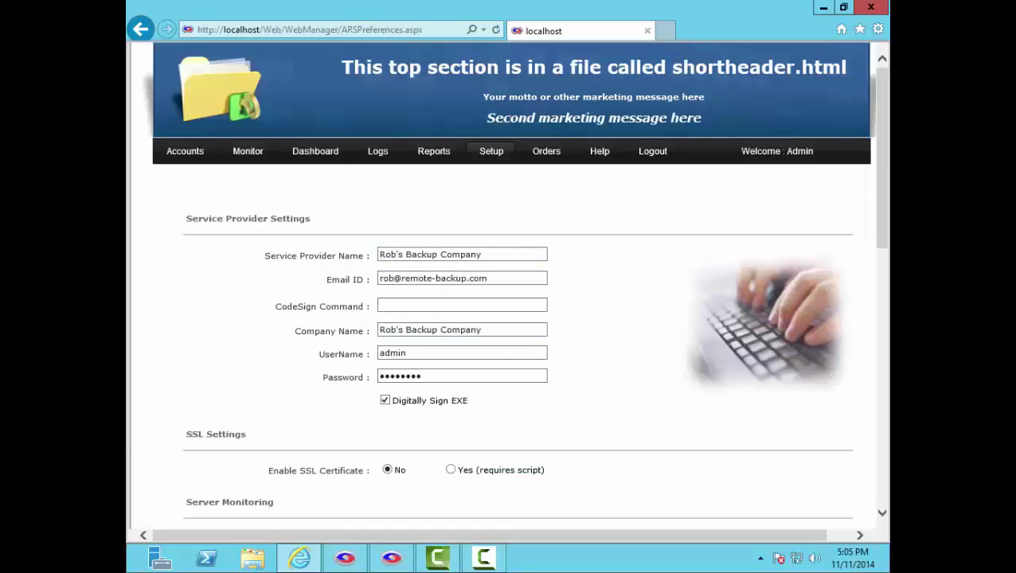
Step: Open Setup > Email Notification, then expand and collapse the Email Server section
mouse_move(491, 150)
click(515, 200)
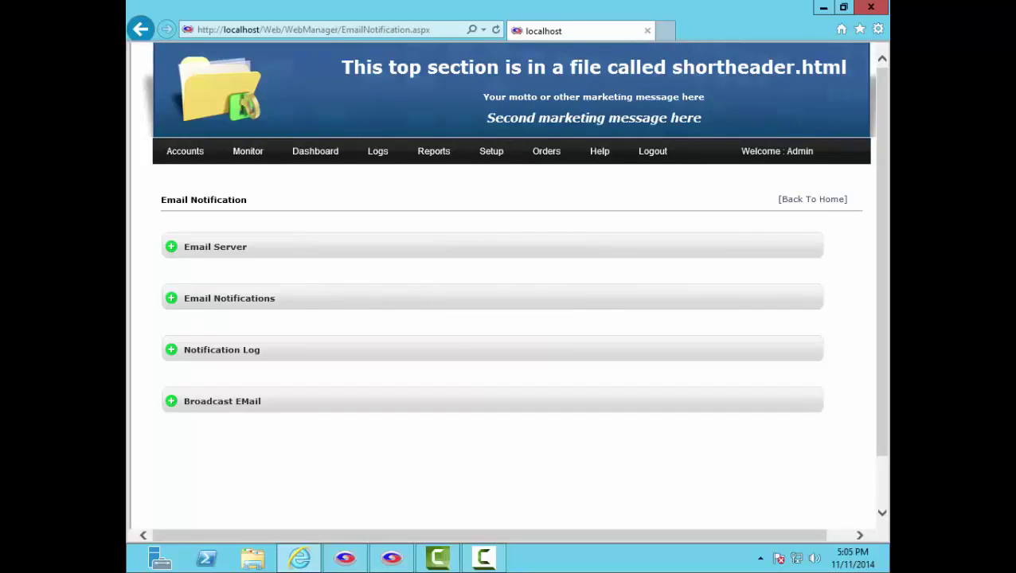
click(171, 247)
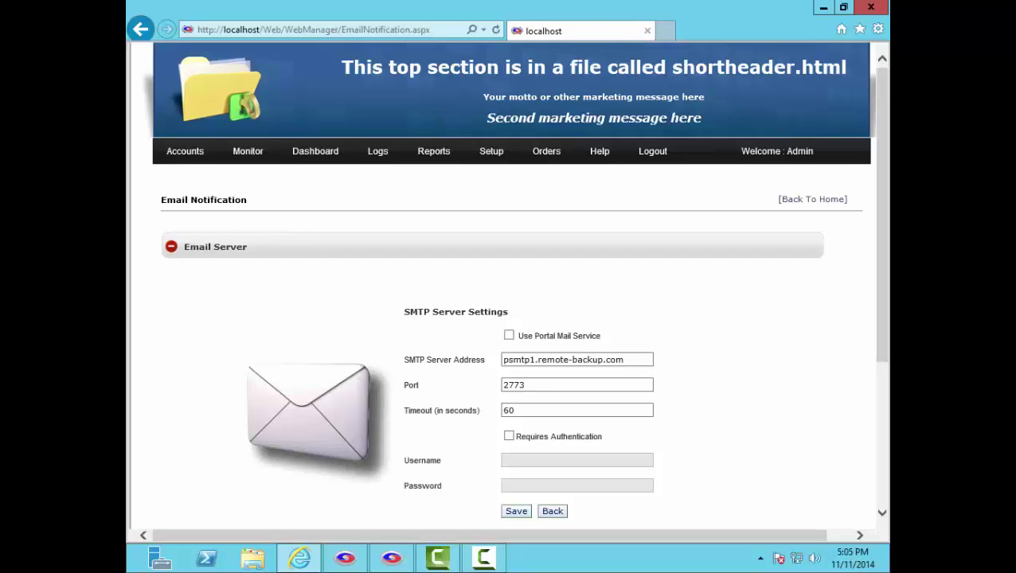
click(171, 247)
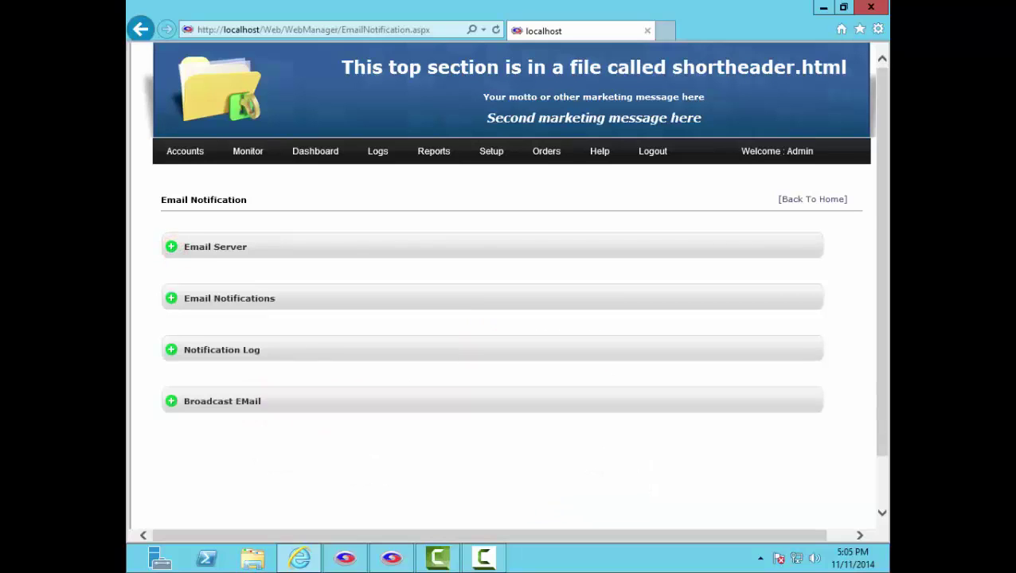
Step: Under Email Notifications, select Successful Backup Notification and tick Enabled
click(171, 298)
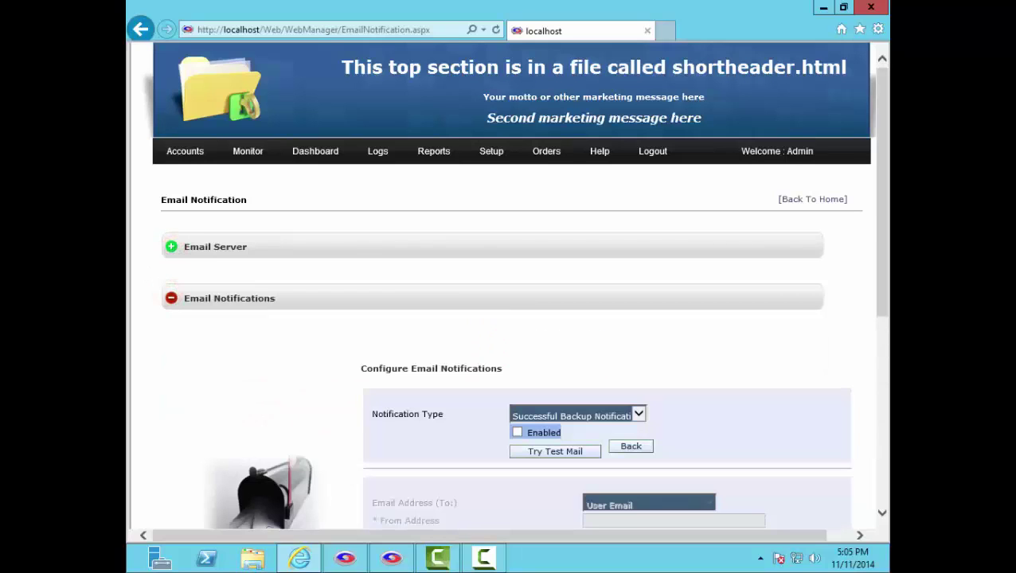
scroll(510, 318, down, 3)
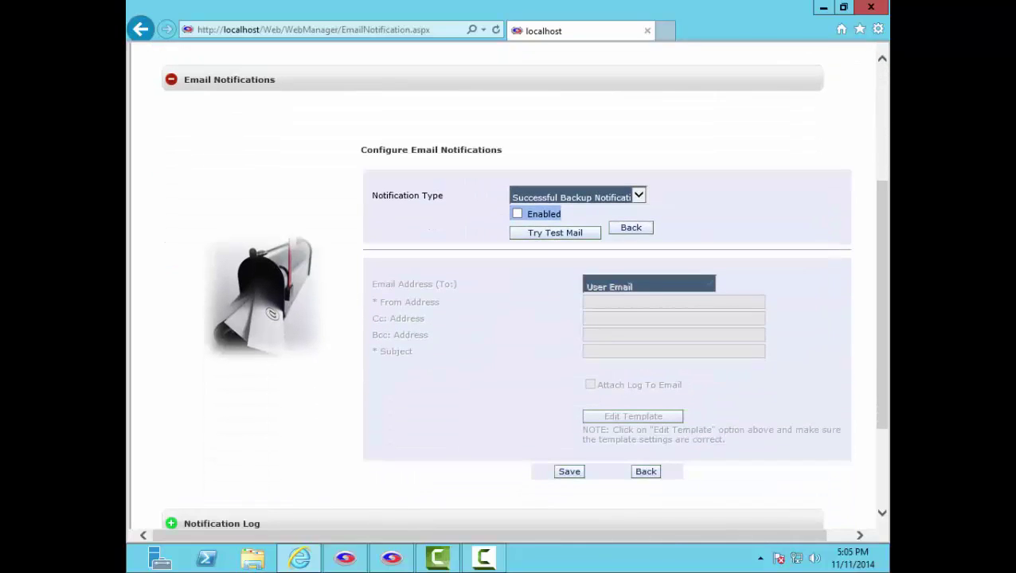
click(638, 195)
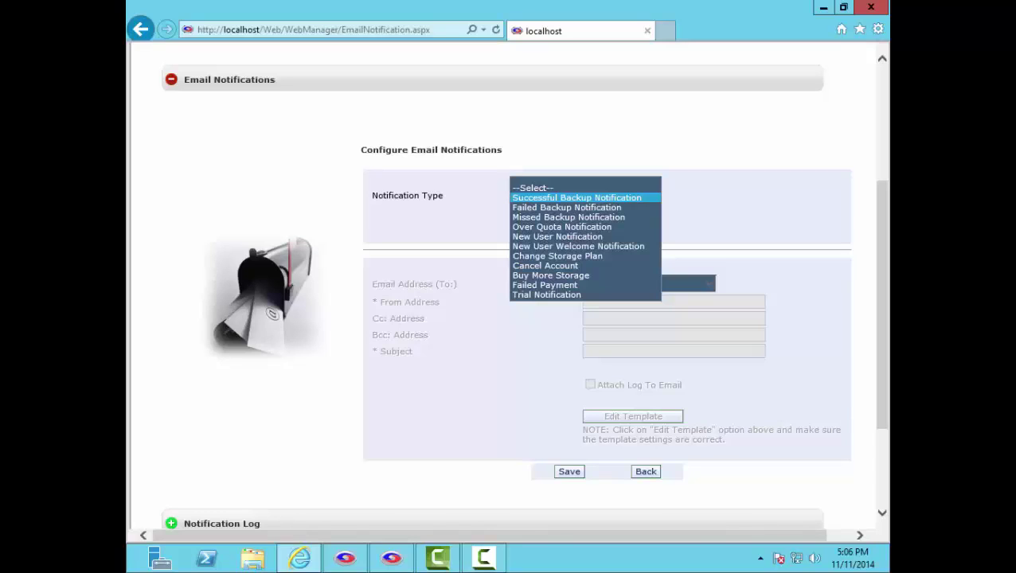
click(637, 198)
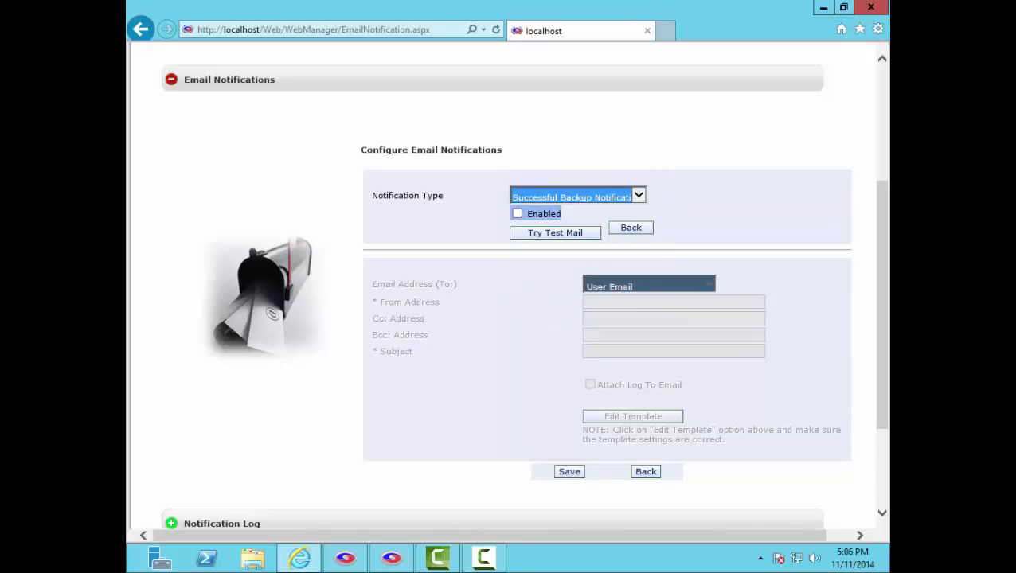
click(517, 214)
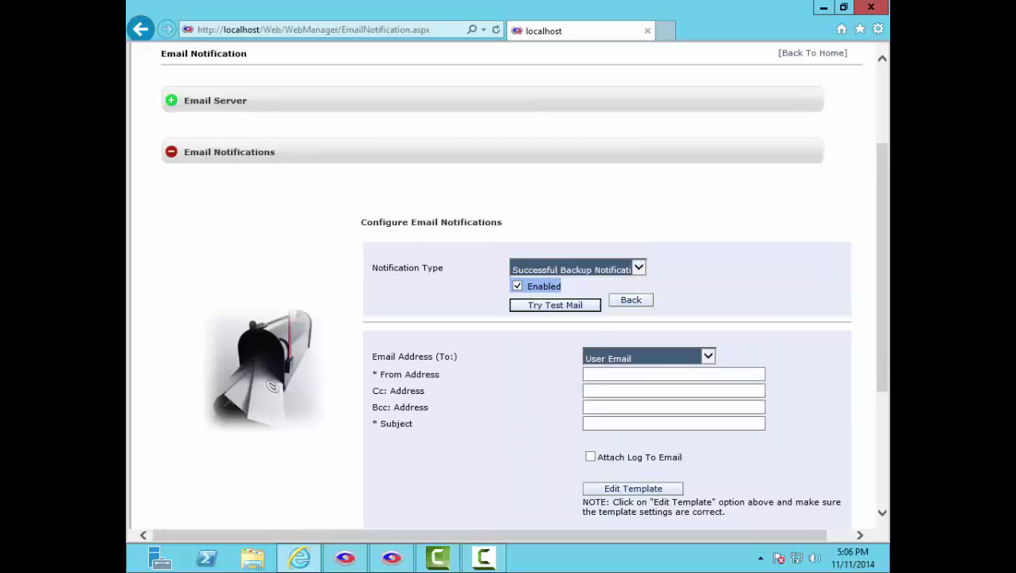
Step: Open the successful backup notification's HTML template with #time# and #date# macros in the Email Template editor
click(707, 357)
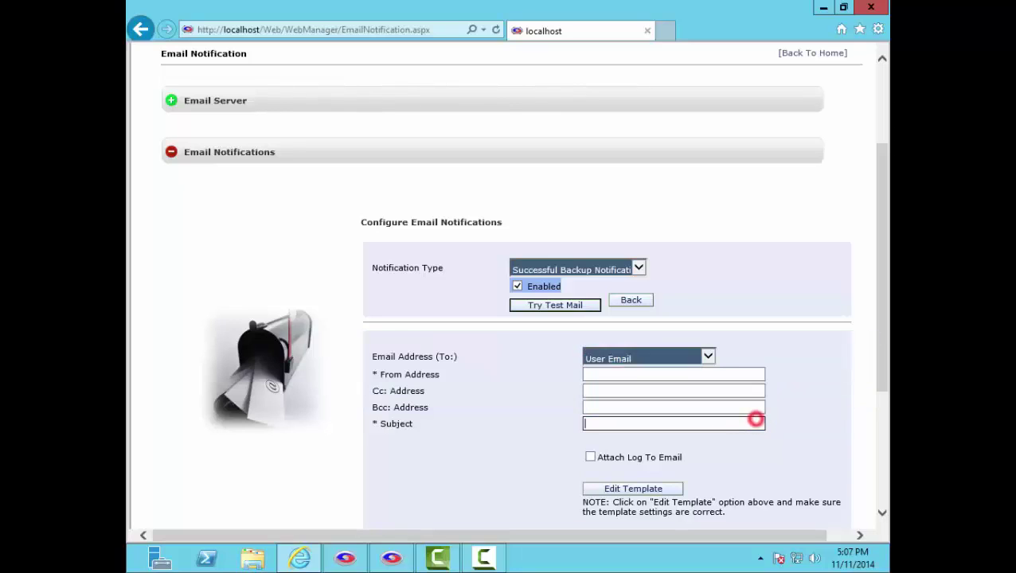
click(754, 421)
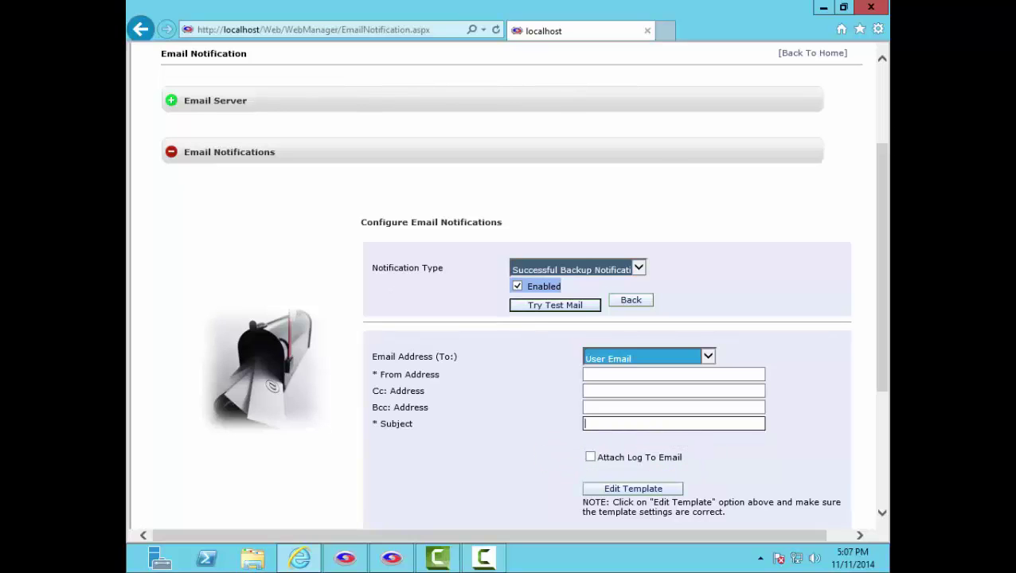
click(655, 486)
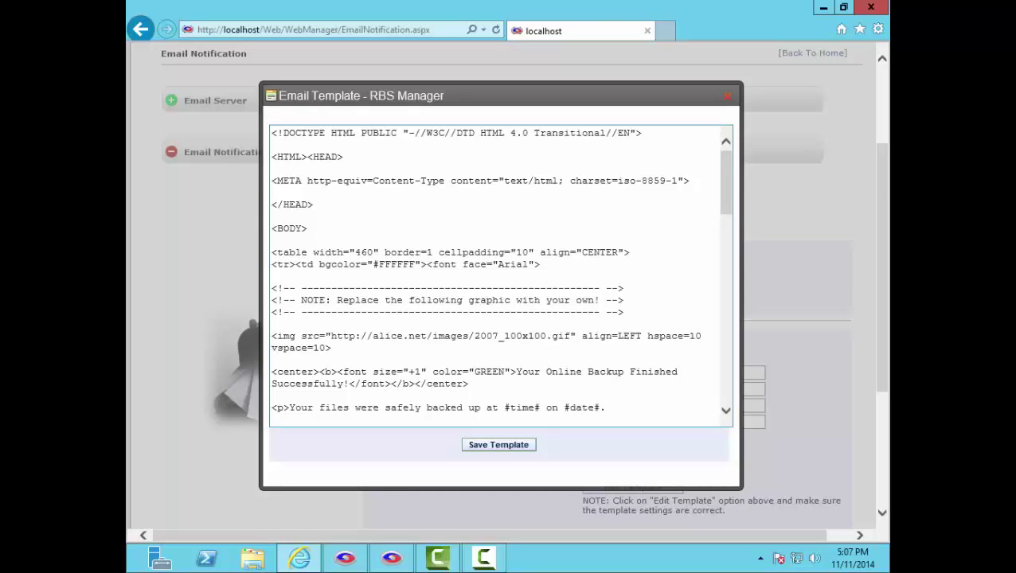
Step: Scroll through the successful backup HTML template to the end and close the Email Template popup
drag(727, 190, 727, 362)
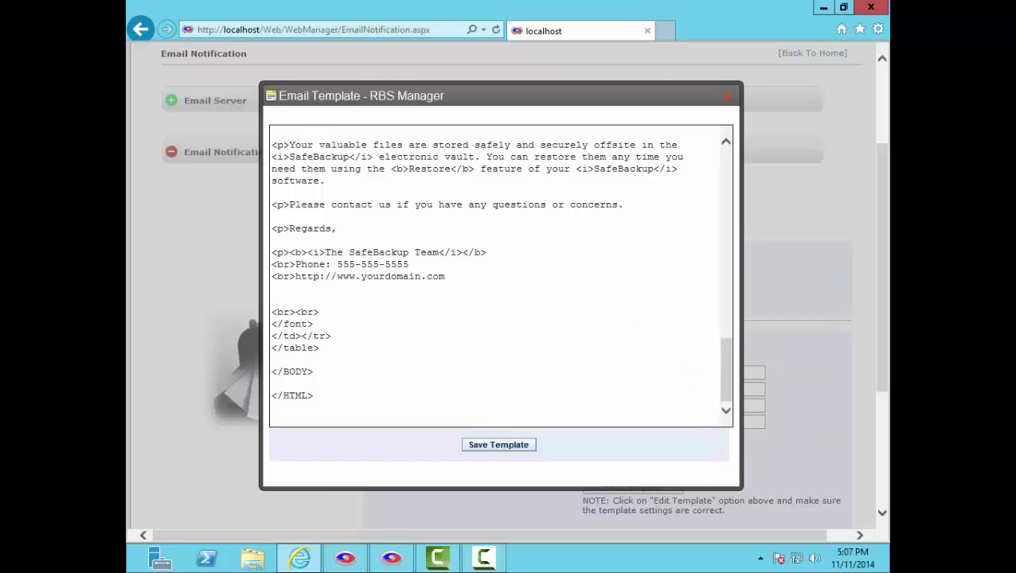
click(499, 444)
mouse_move(600, 151)
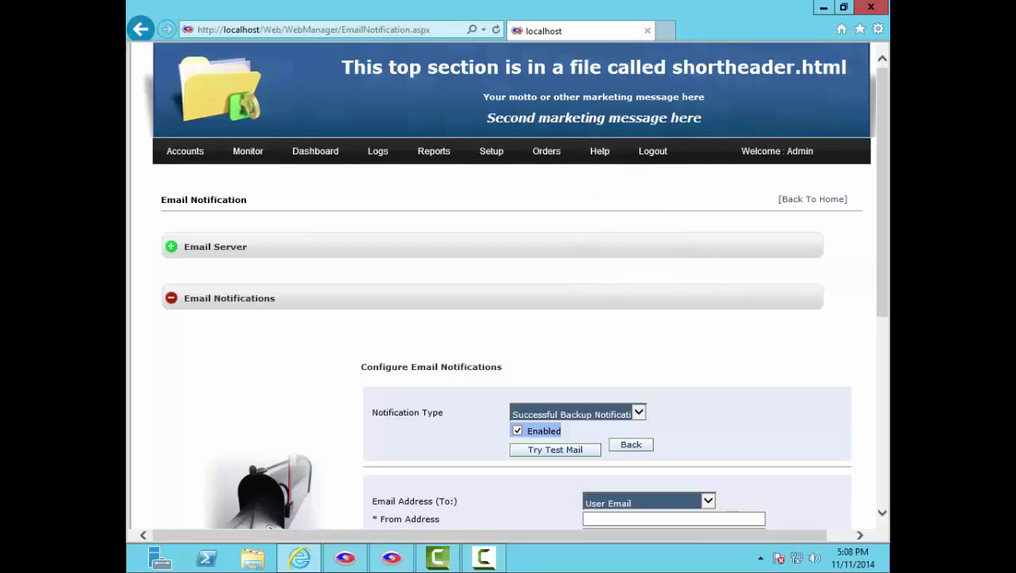
Step: Collapse Email Notifications, then expand and collapse Notification Log and Broadcast EMail in turn
click(171, 297)
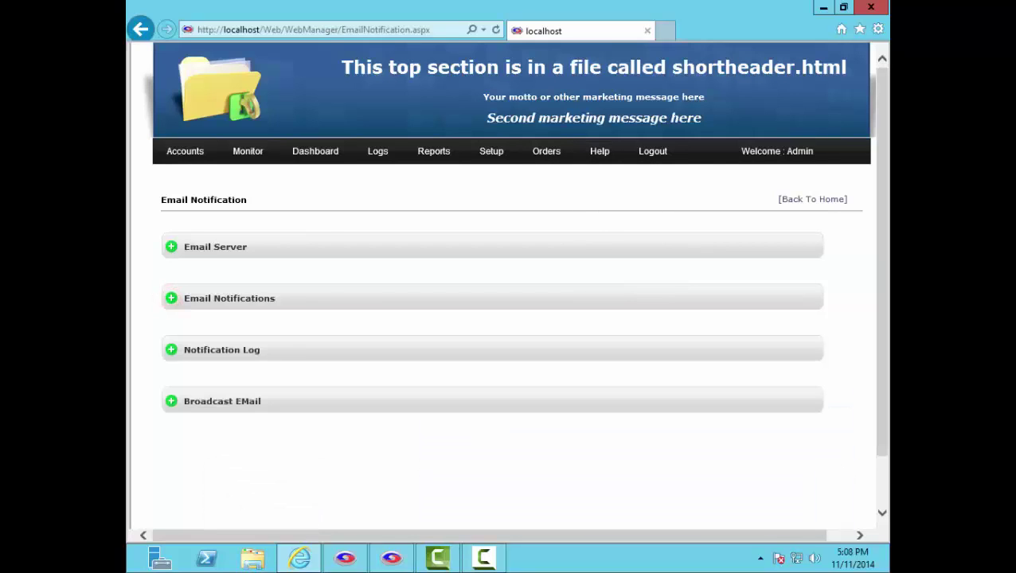
click(172, 349)
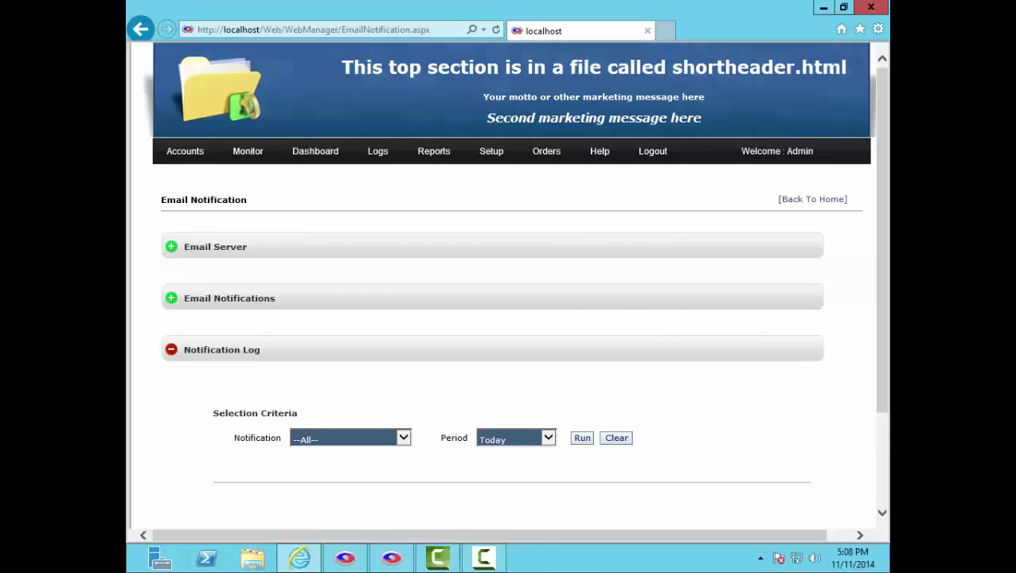
click(171, 350)
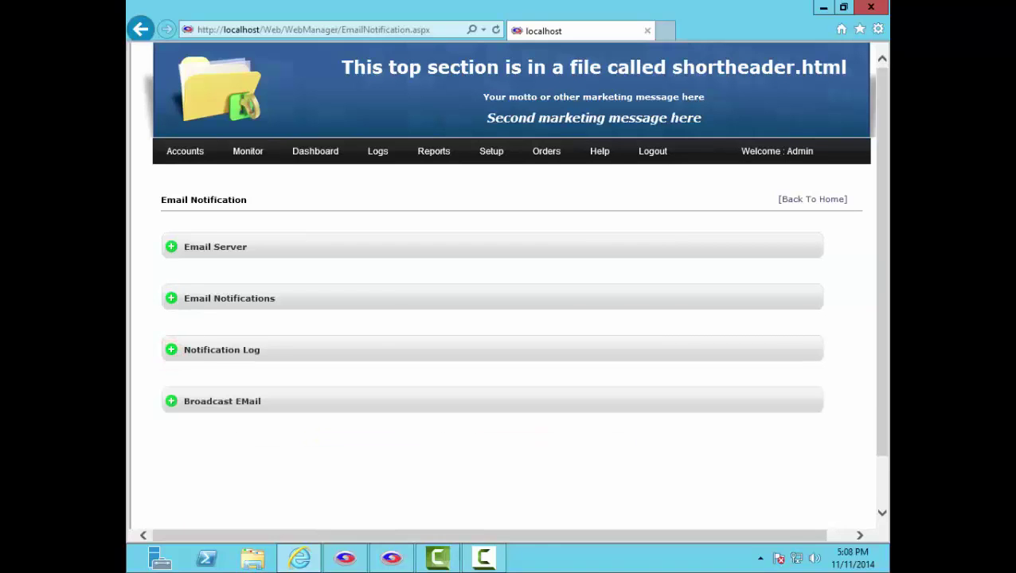
click(171, 401)
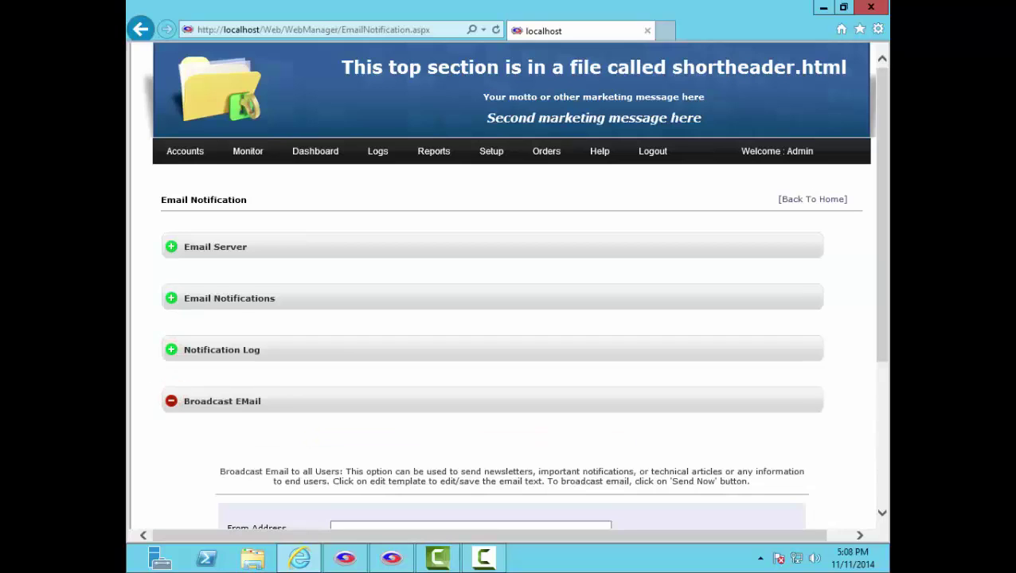
scroll(172, 401, down, 3)
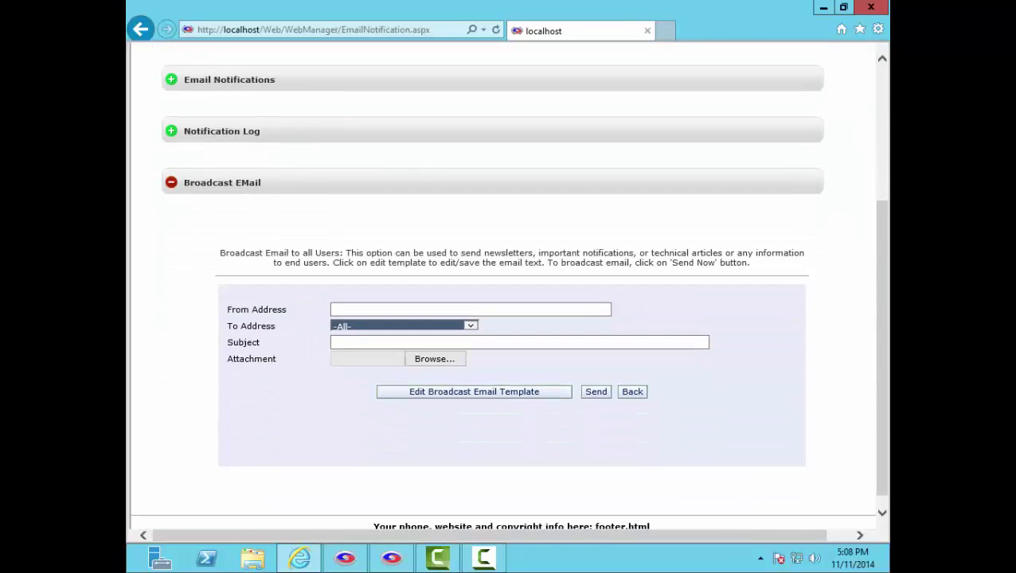
click(171, 182)
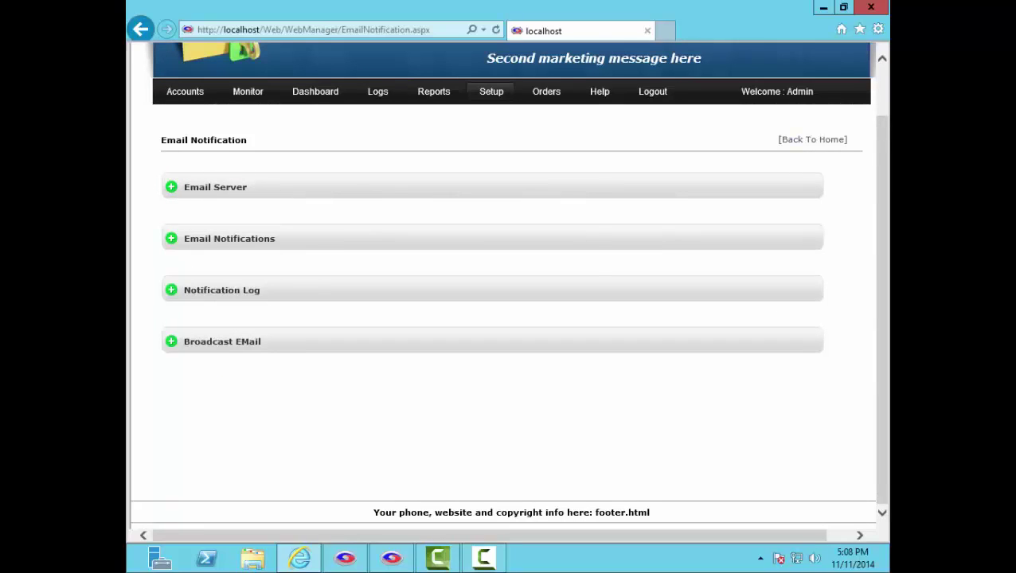
Step: Open Setup > Customize Client Installer and change the screen-caption company name to Rob's Backup Service
mouse_move(491, 92)
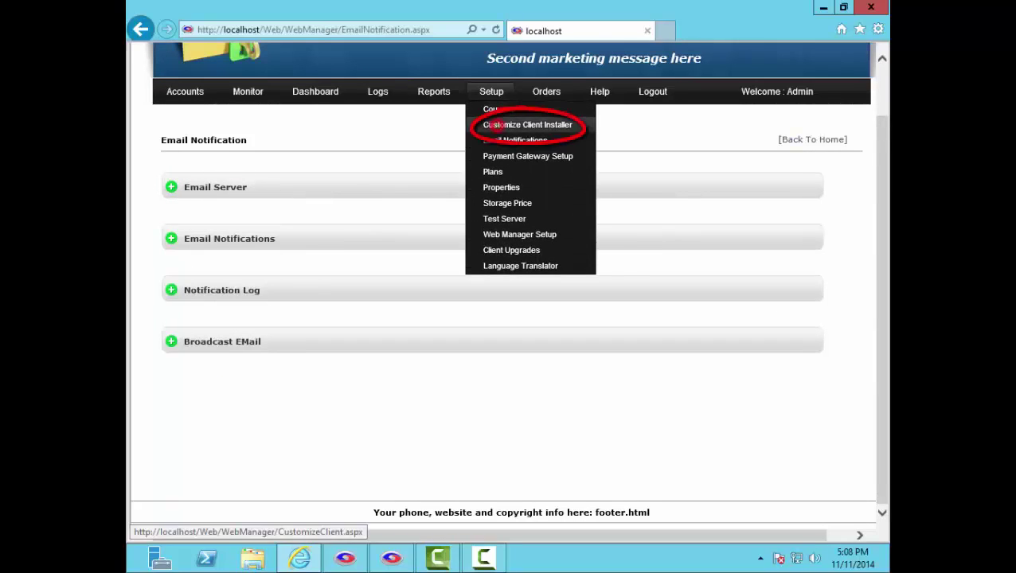
click(527, 125)
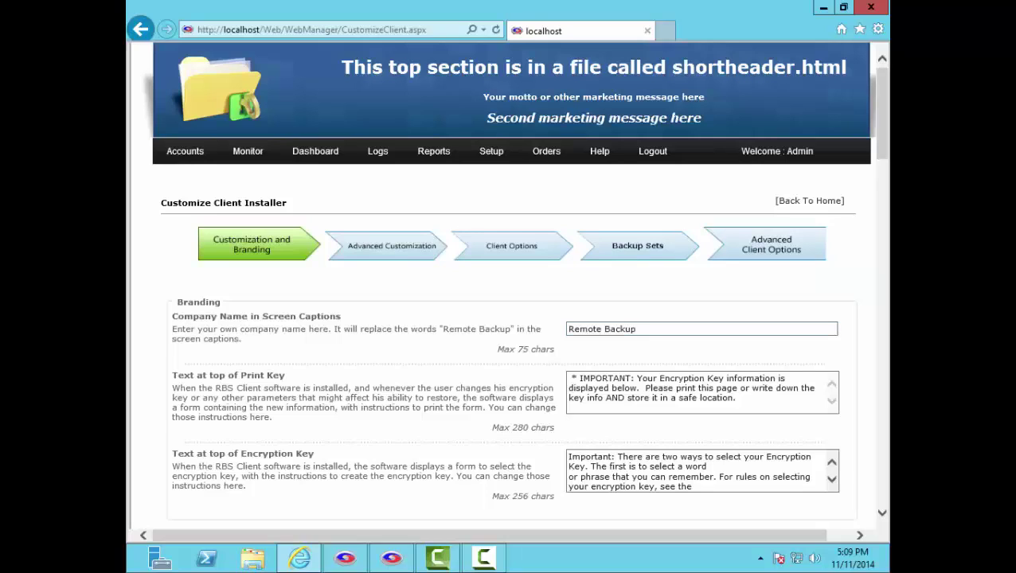
triple_click(657, 331)
text(Rob's Backup Service)
key(Tab)
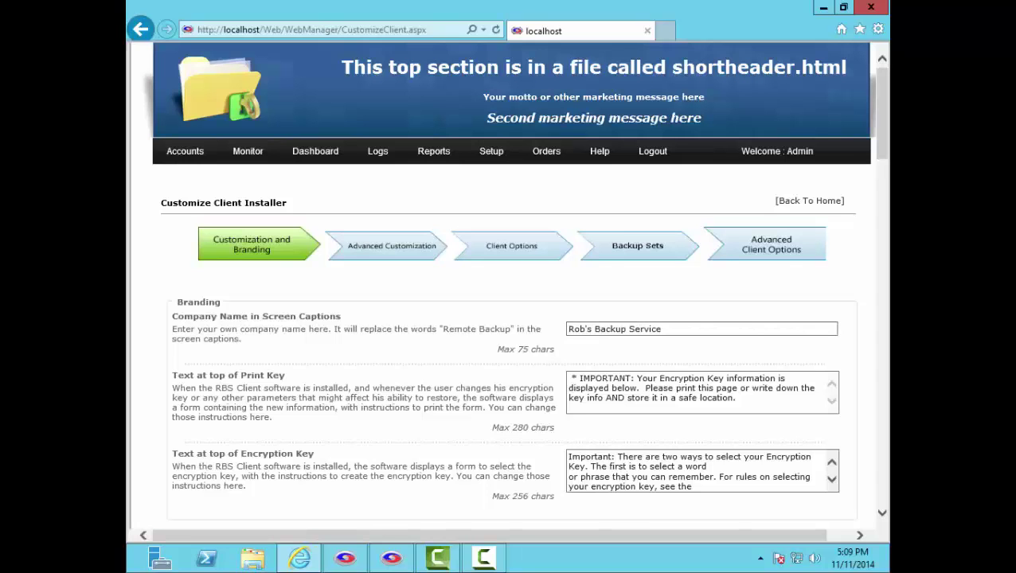
scroll(509, 286, down, 5)
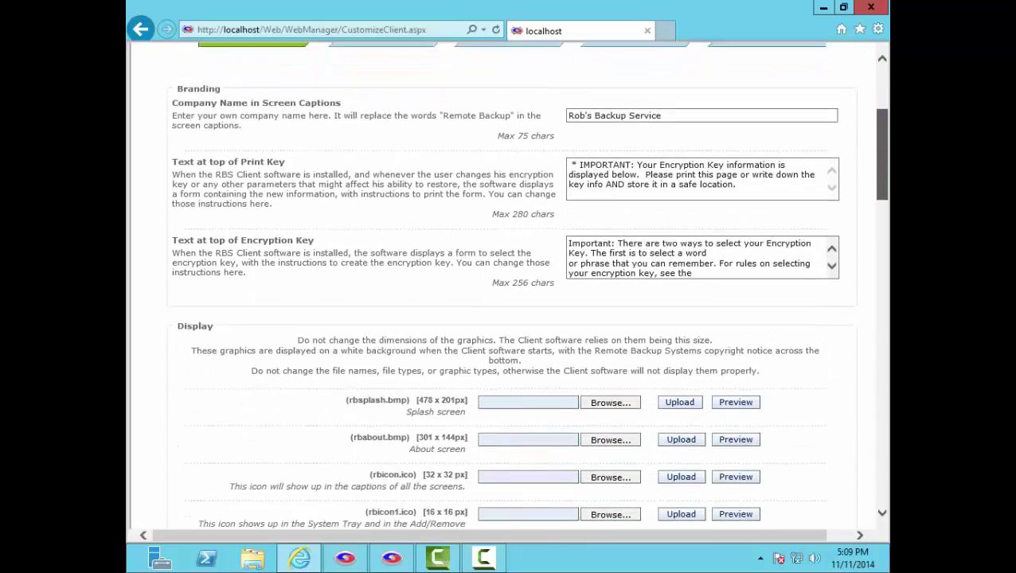
scroll(509, 287, down, 4)
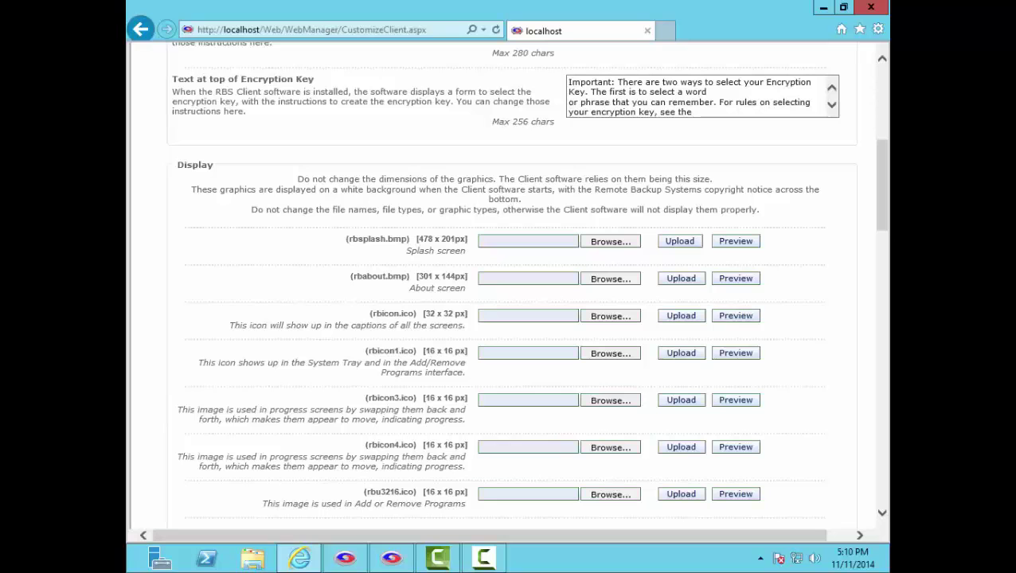
scroll(880, 211, down, 5)
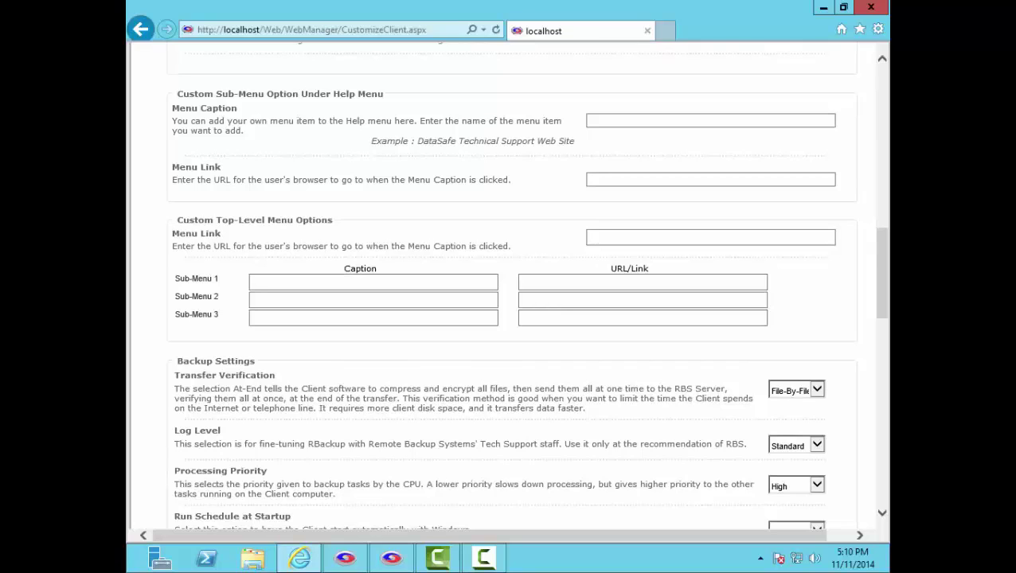
scroll(883, 292, down, 3)
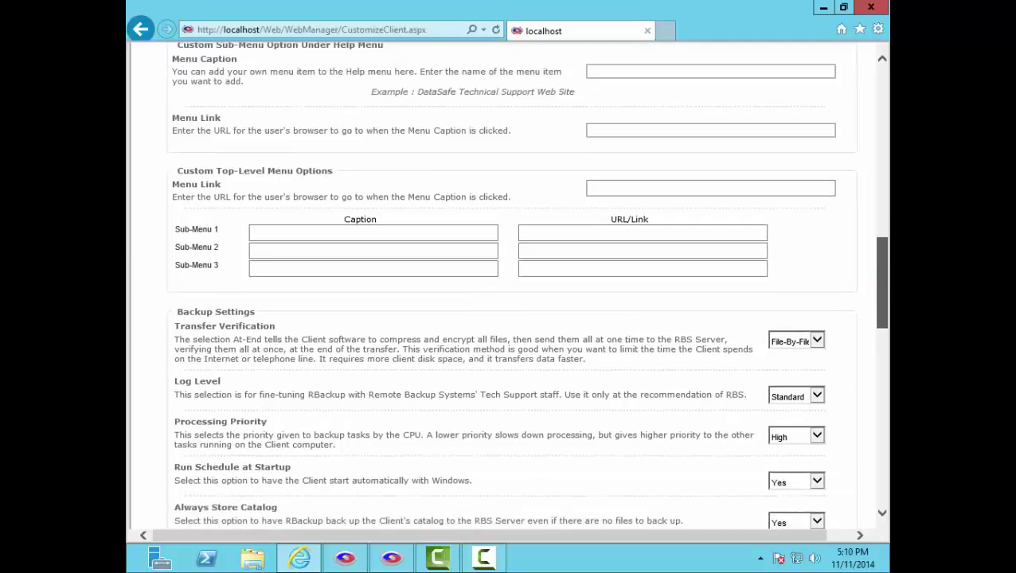
scroll(525, 285, down, 2)
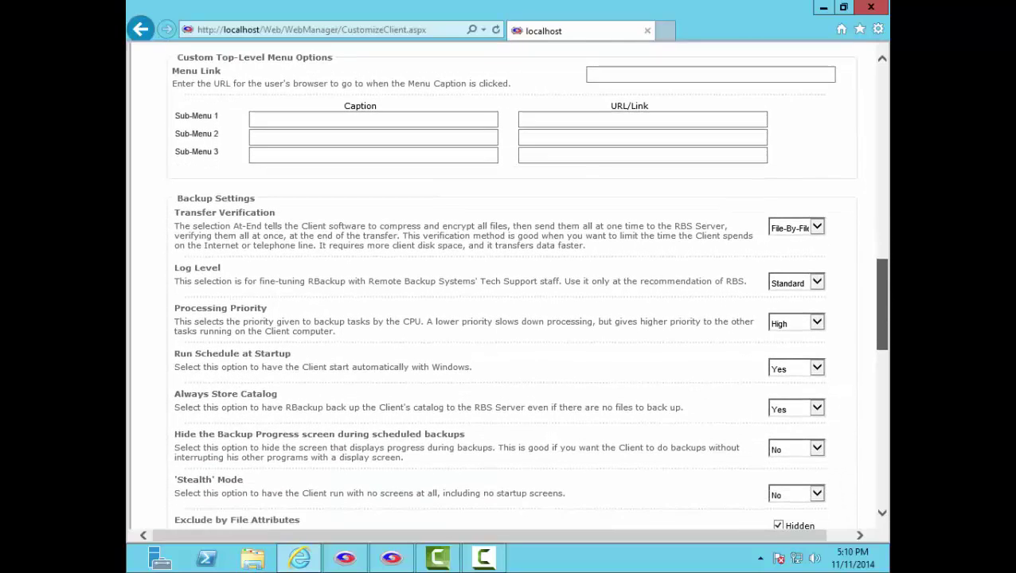
scroll(526, 285, down, 3)
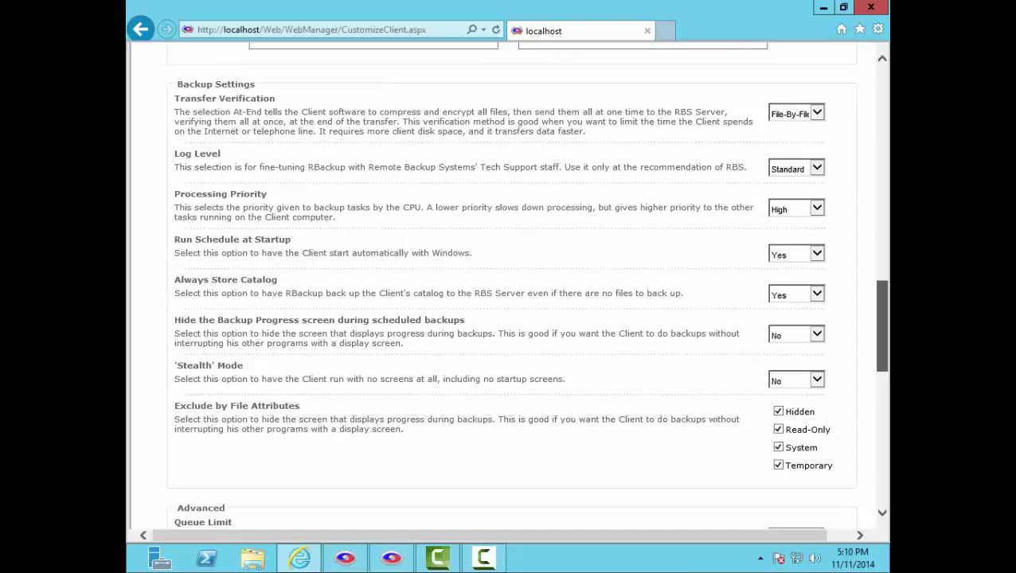
scroll(526, 285, down, 10)
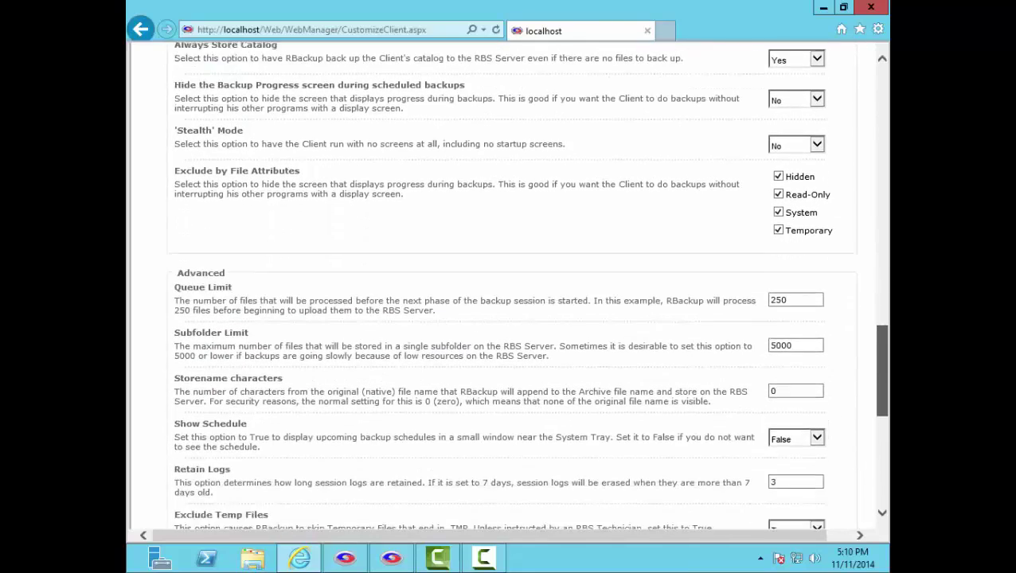
scroll(526, 285, down, 4)
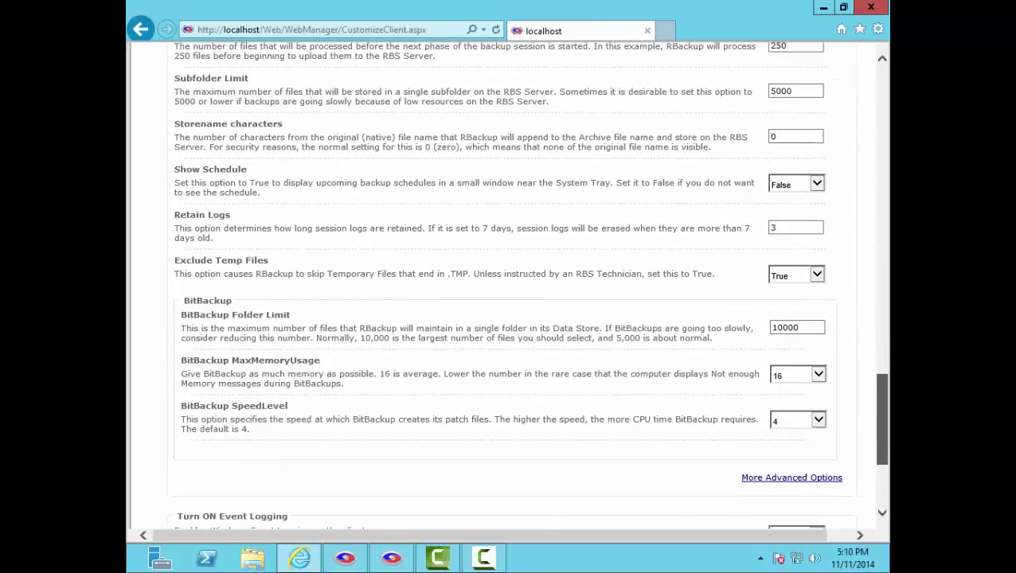
scroll(525, 285, down, 5)
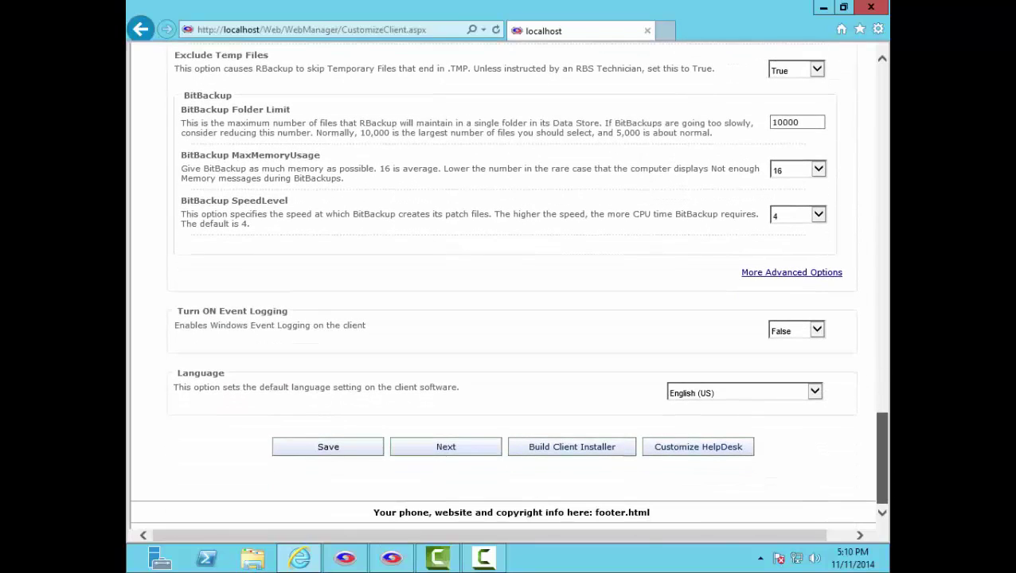
Step: On the advanced customization page, paste Rob's Backup Service into Company Name and Screen Captions
click(469, 447)
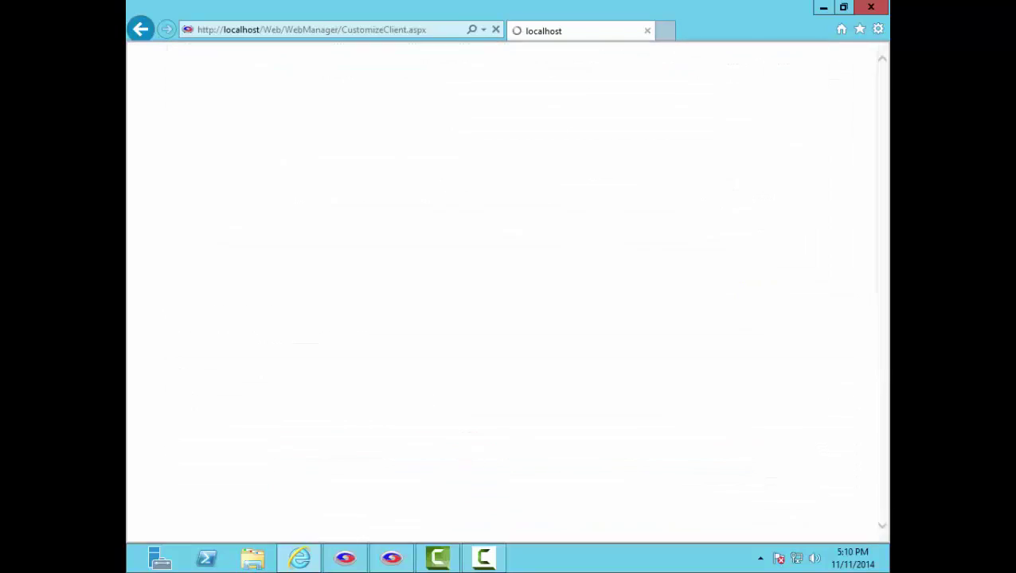
scroll(525, 285, down, 1)
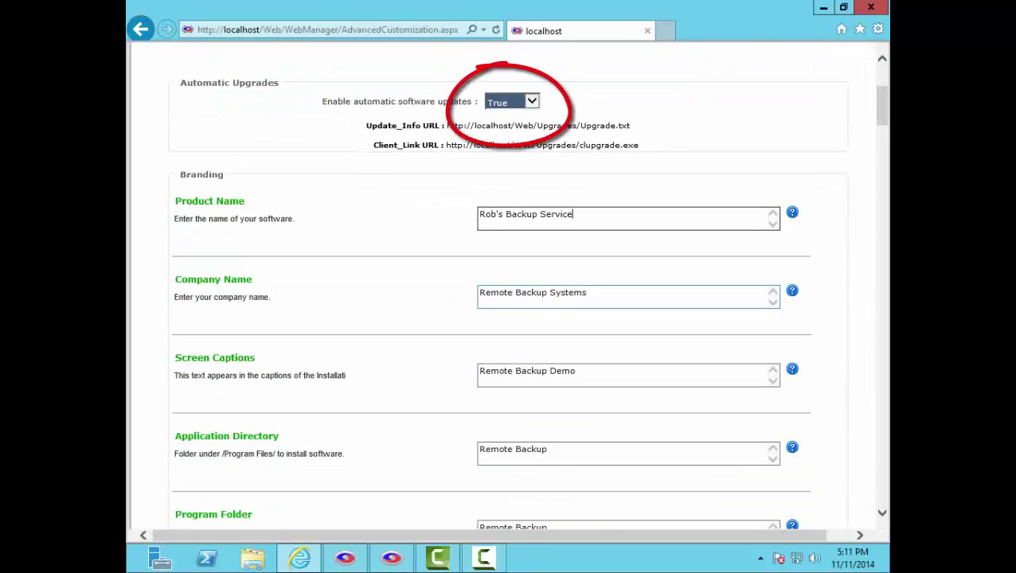
double_click(574, 282)
triple_click(644, 295)
text(Rob's Backup Service)
triple_click(593, 374)
text(Rob's Backup Service)
Step: Replace Application Directory, Program Folder and the Remote Backup part of Help Title with Rob's Backup Service
click(572, 451)
triple_click(571, 451)
text(Rob's Backup Service)
scroll(572, 450, down, 1)
scroll(508, 286, down, 3)
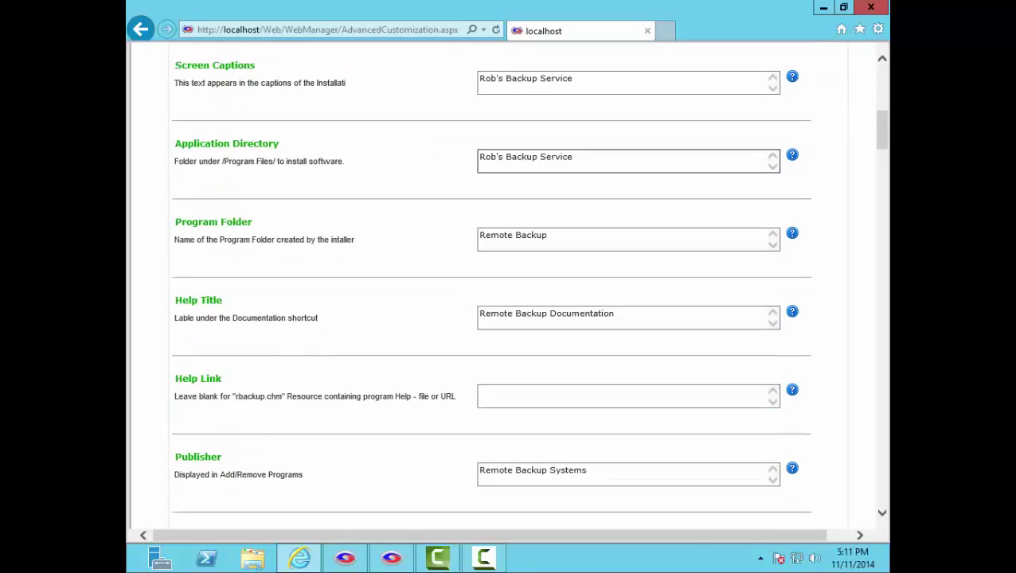
click(571, 232)
double_click(572, 232)
text(Rob's Backup Service)
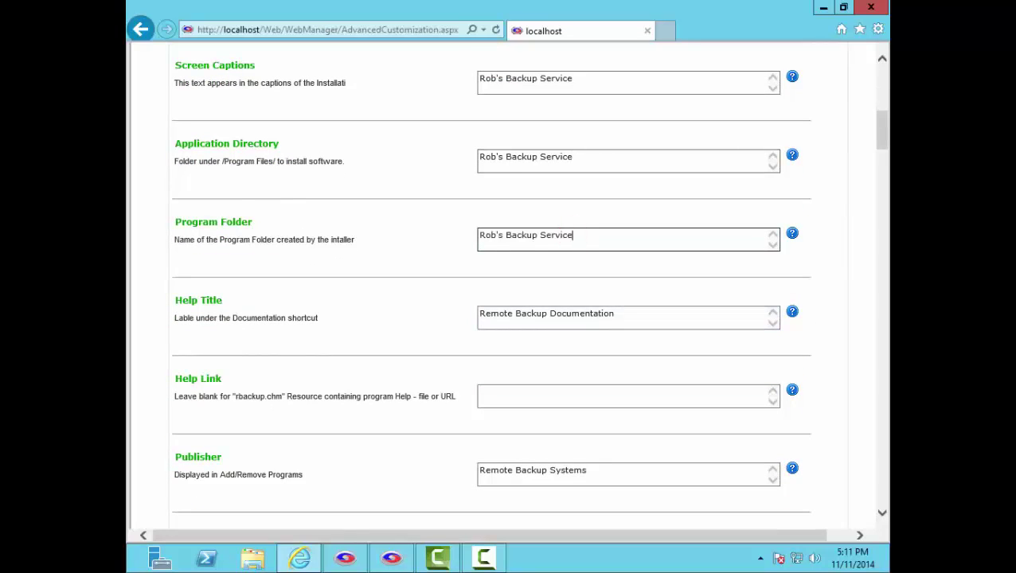
click(544, 312)
drag(552, 313, 478, 312)
text(Rob's Backup Service)
Step: Set Publisher and Software Owner to Rob's Backup Service
scroll(508, 291, down, 3)
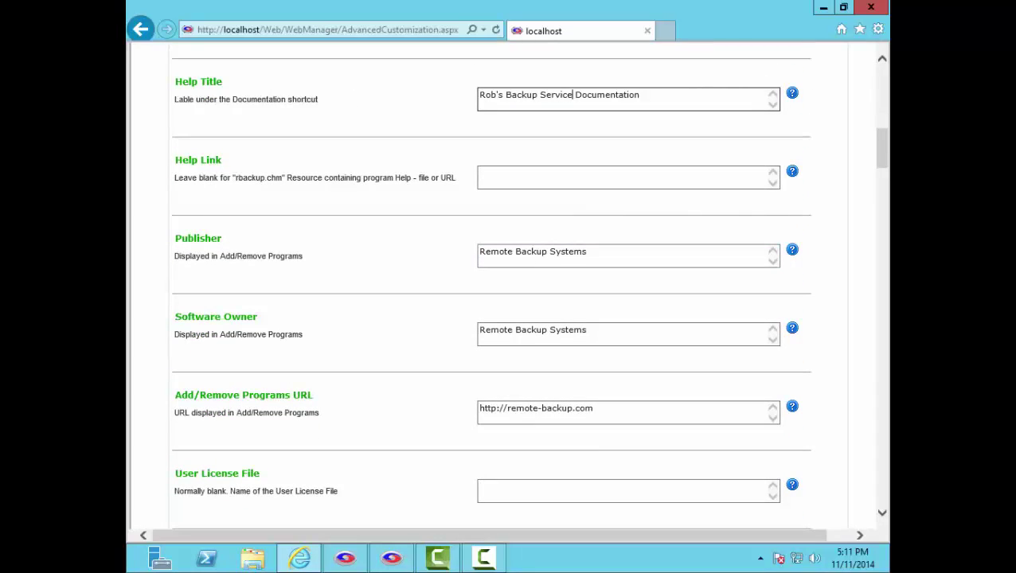
click(614, 253)
triple_click(615, 254)
text(Rob's Backup Service)
click(611, 329)
triple_click(612, 329)
text(Rob's Backup Service)
scroll(611, 330, down, 4)
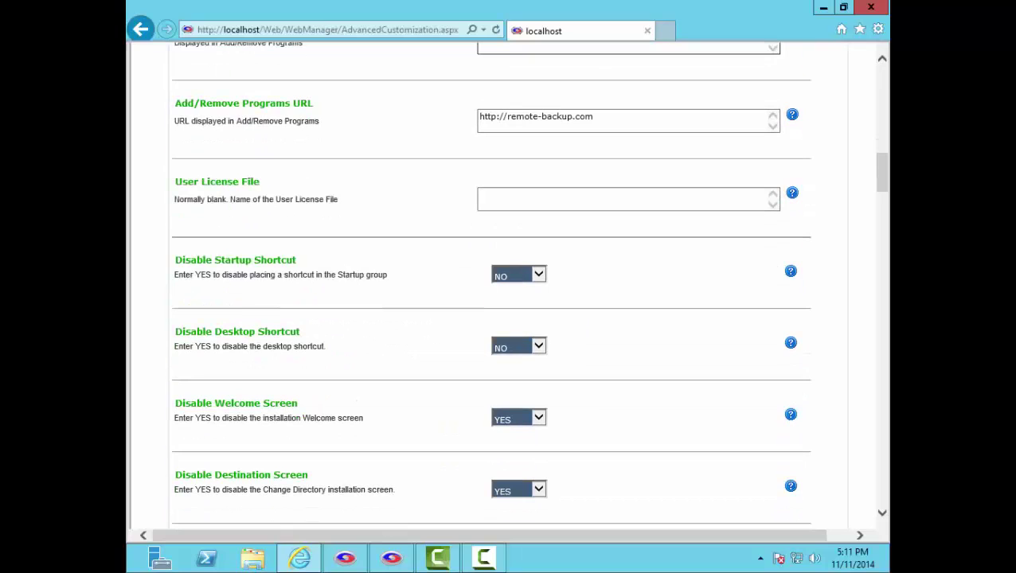
scroll(528, 282, down, 1)
scroll(508, 286, down, 10)
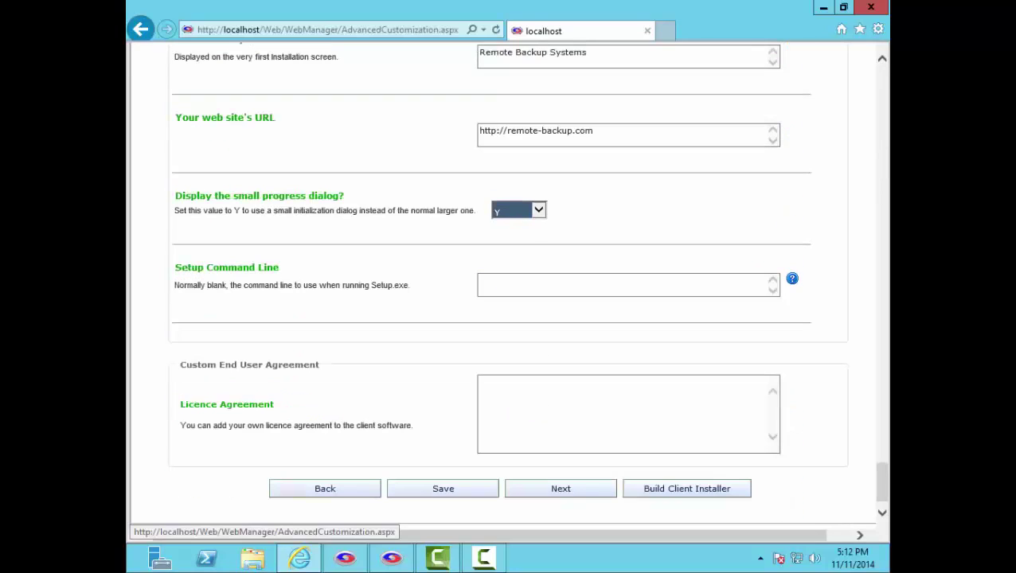
Step: On Client Options, enter server address 127.0.0.1 and stop prompting for the Temp and BitBackup paths
click(570, 487)
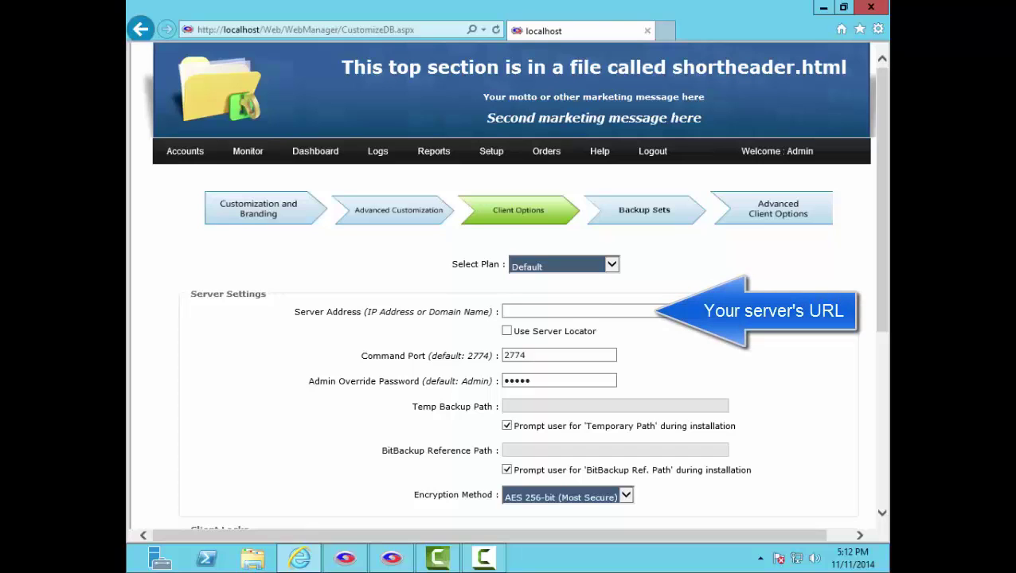
click(620, 311)
text(1)
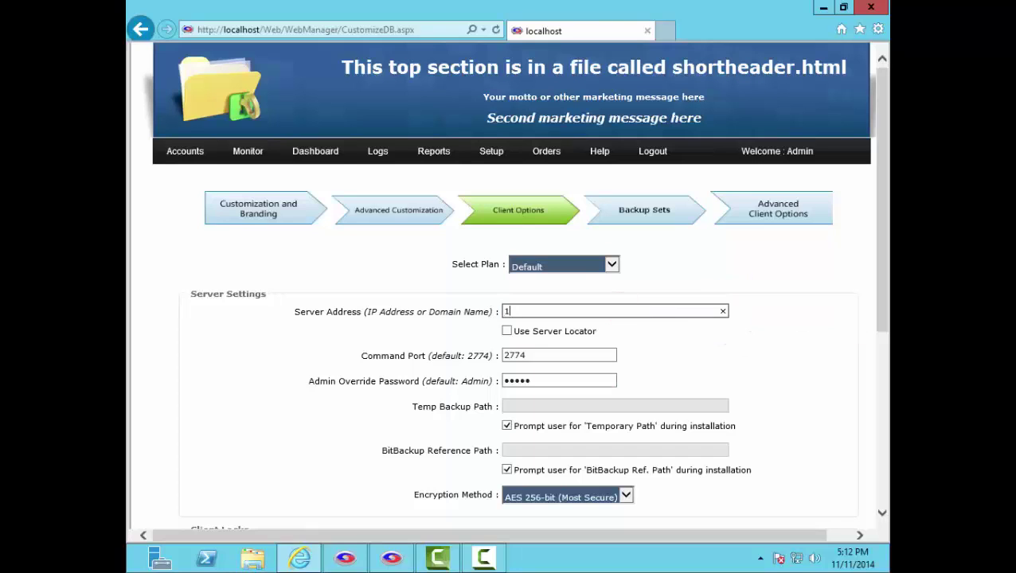
text(27.0.0.1)
click(507, 426)
click(508, 470)
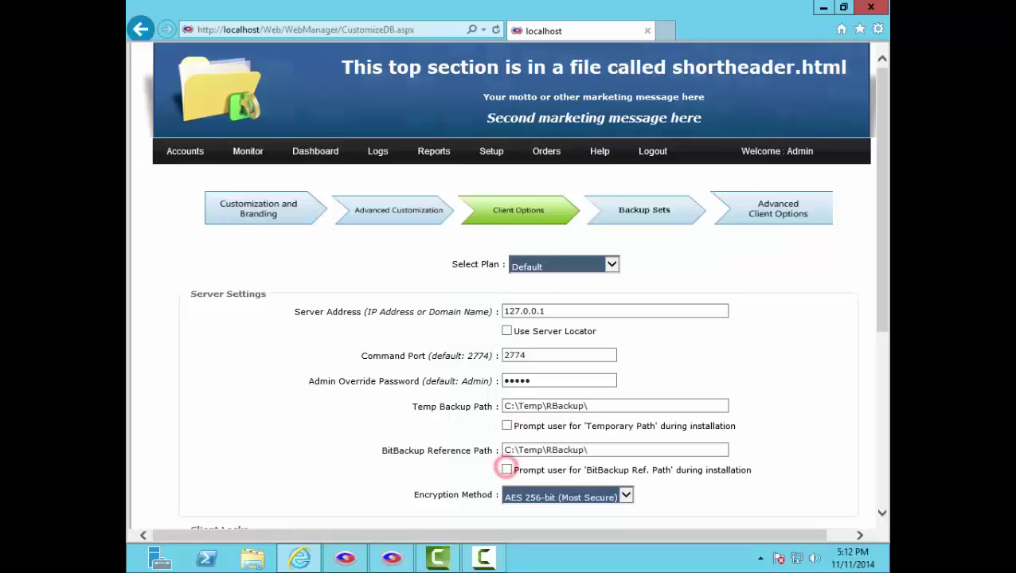
scroll(514, 287, down, 4)
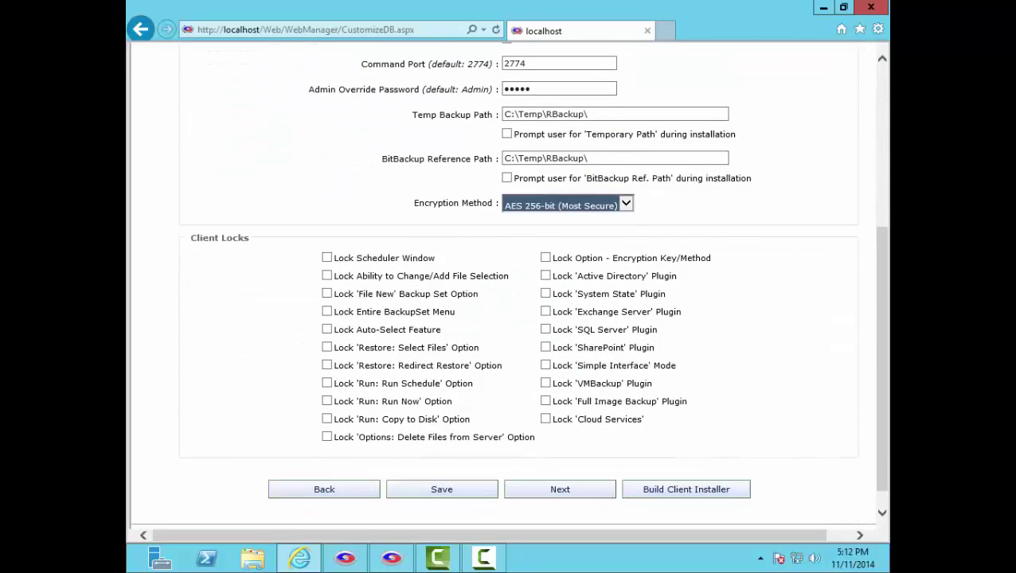
click(626, 203)
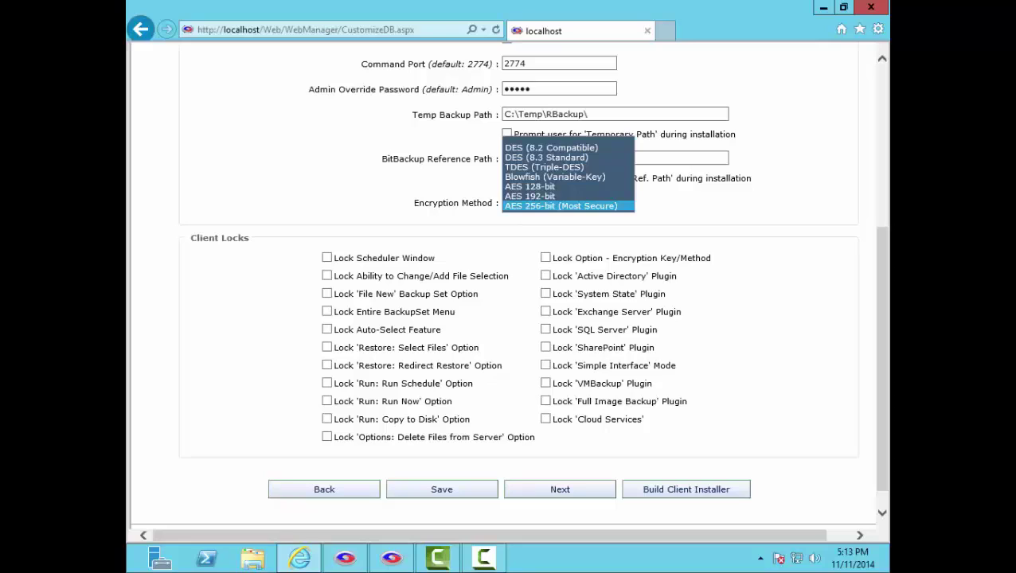
click(755, 351)
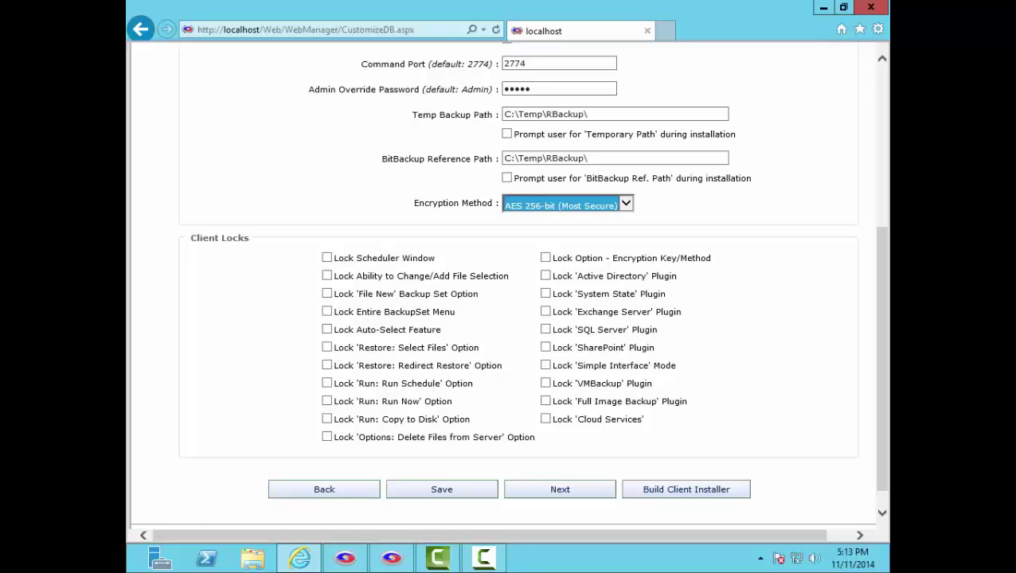
Step: Advance to the Default backup set's Backup Sets page and scroll to its Backup Type/Schedule settings
click(579, 488)
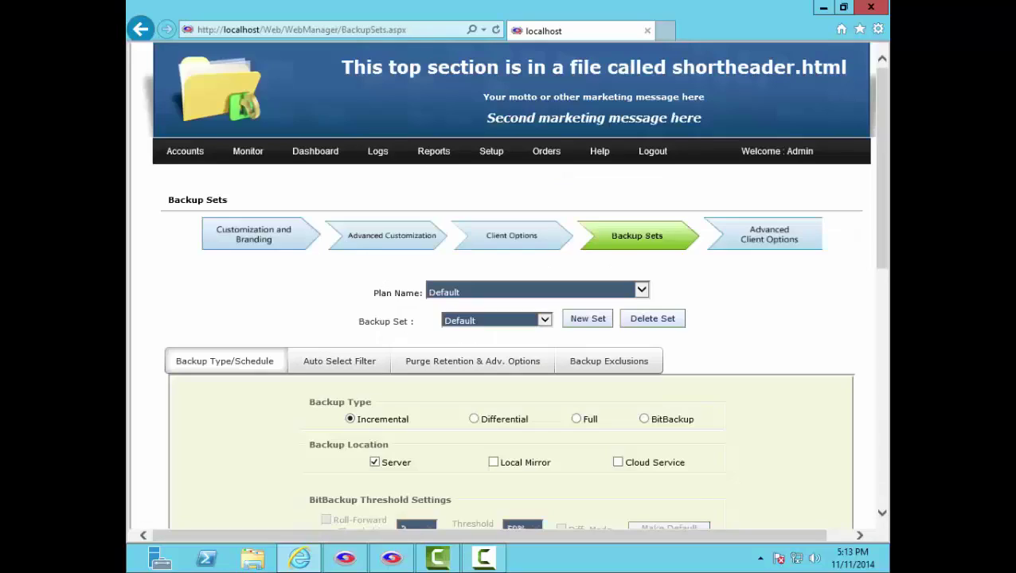
scroll(509, 287, down, 3)
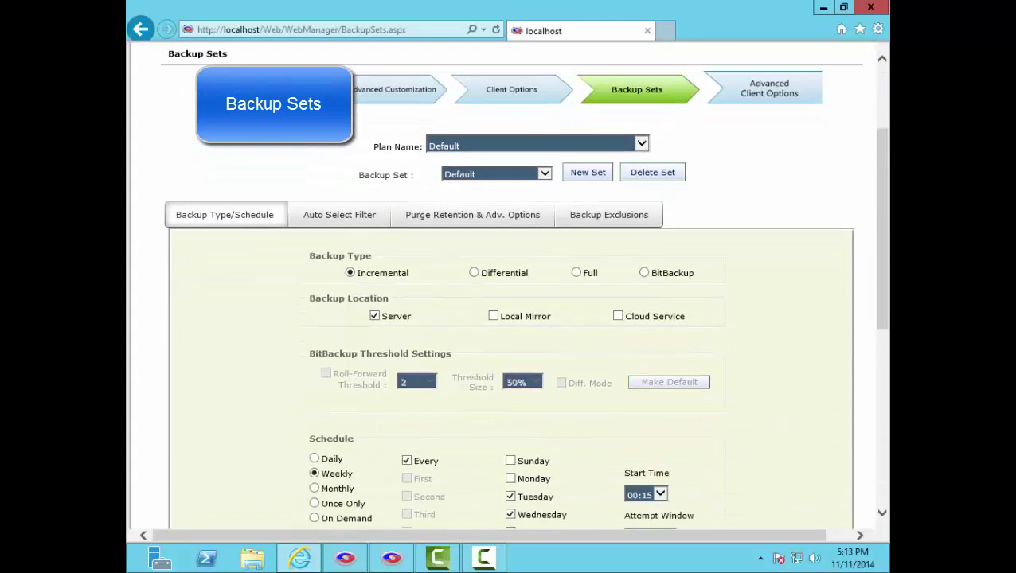
scroll(510, 318, down, 2)
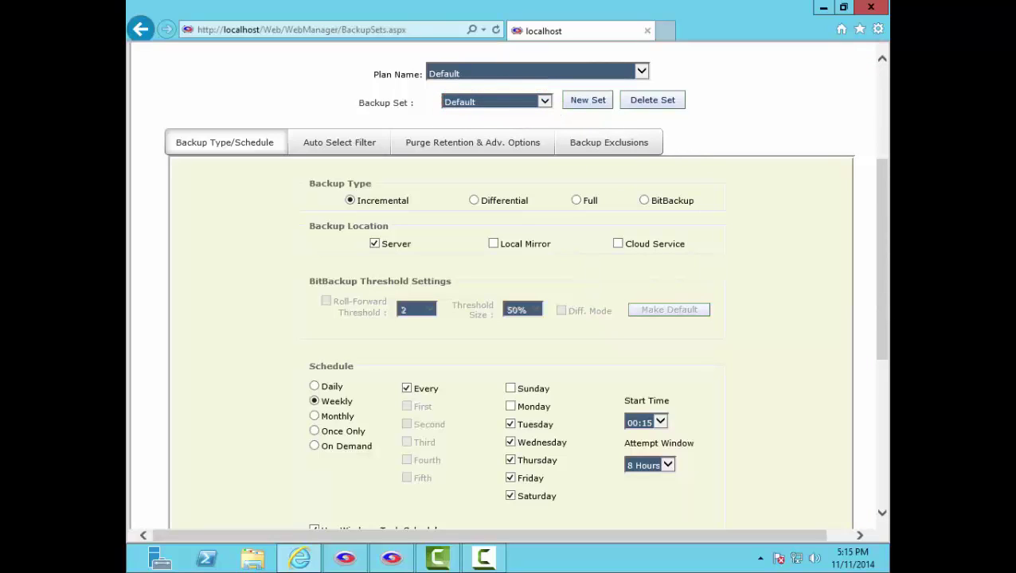
Step: Add Local Mirror and Cloud Service targets, schedule Monday–Friday at 20:00, and confirm with OK
click(492, 243)
click(618, 244)
click(510, 405)
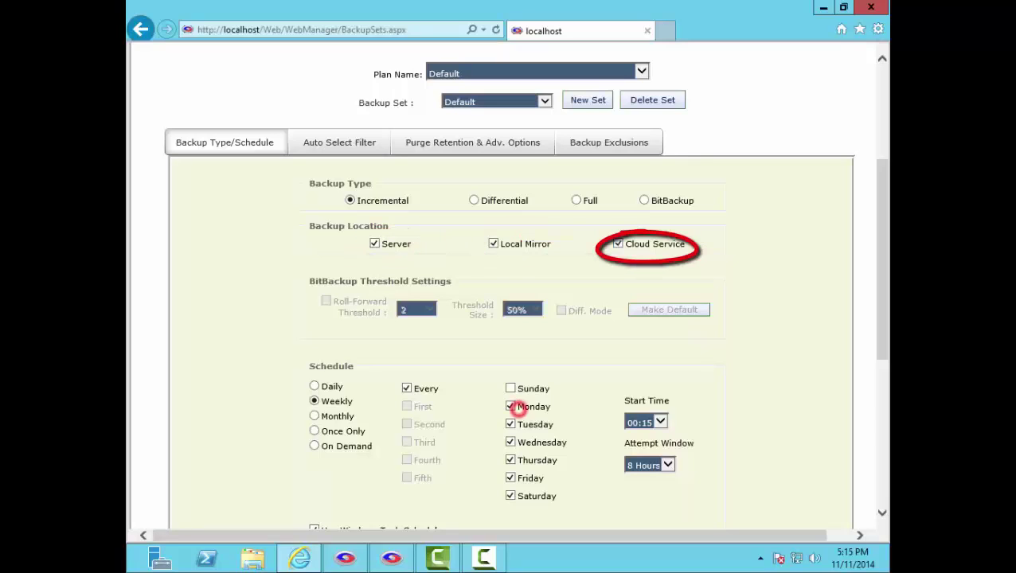
click(510, 495)
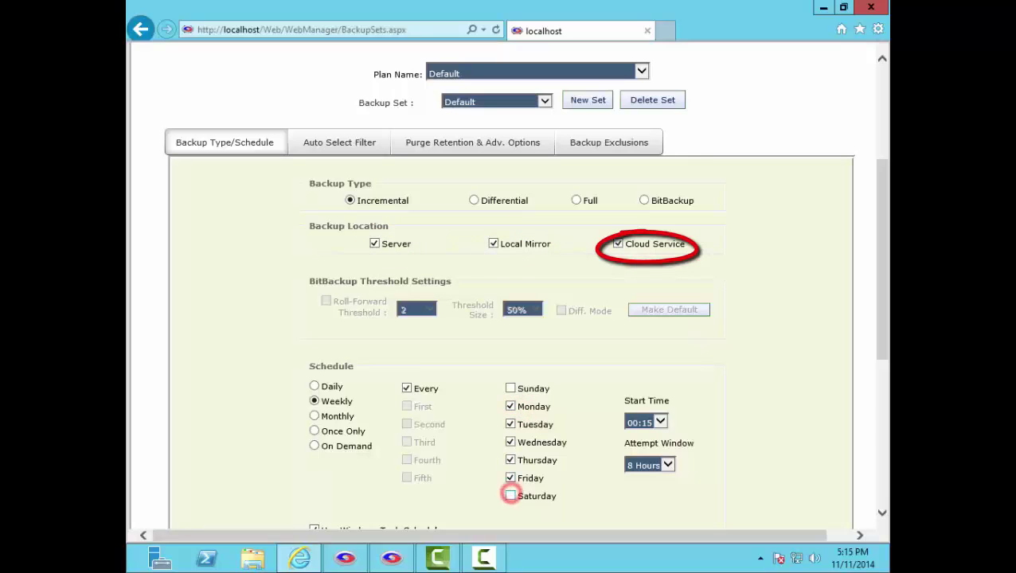
click(660, 421)
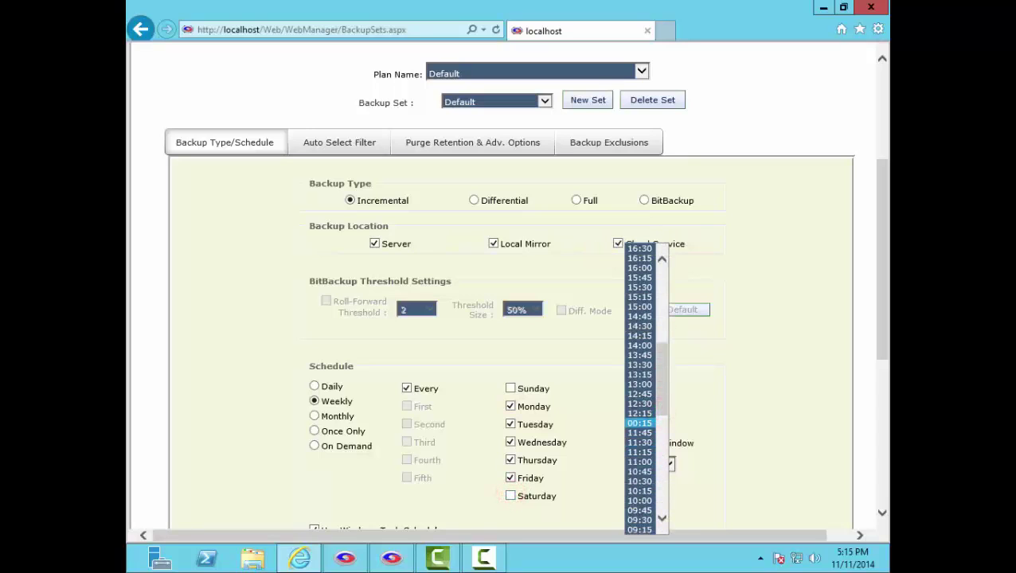
drag(664, 405, 663, 349)
click(641, 315)
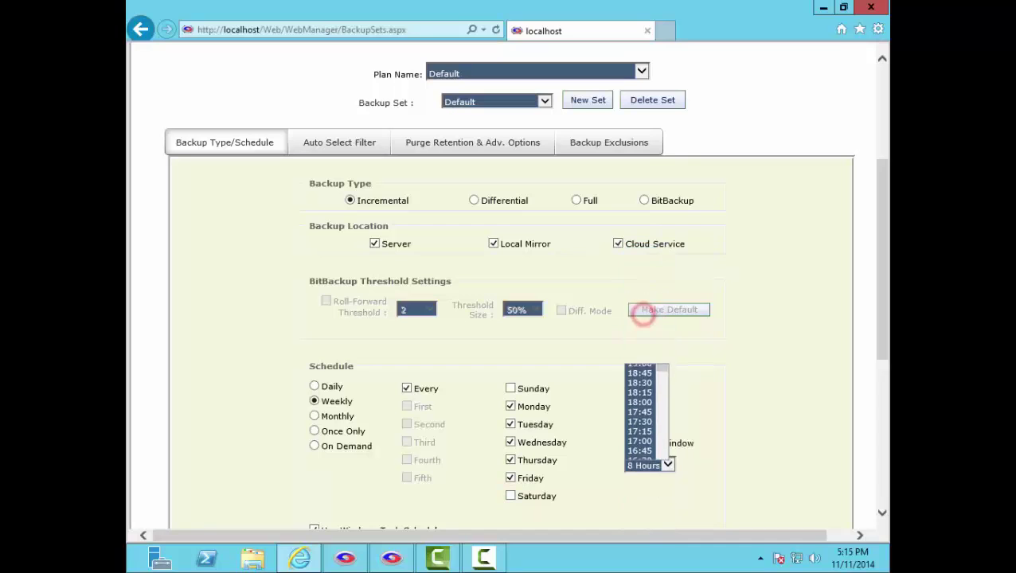
scroll(510, 286, down, 5)
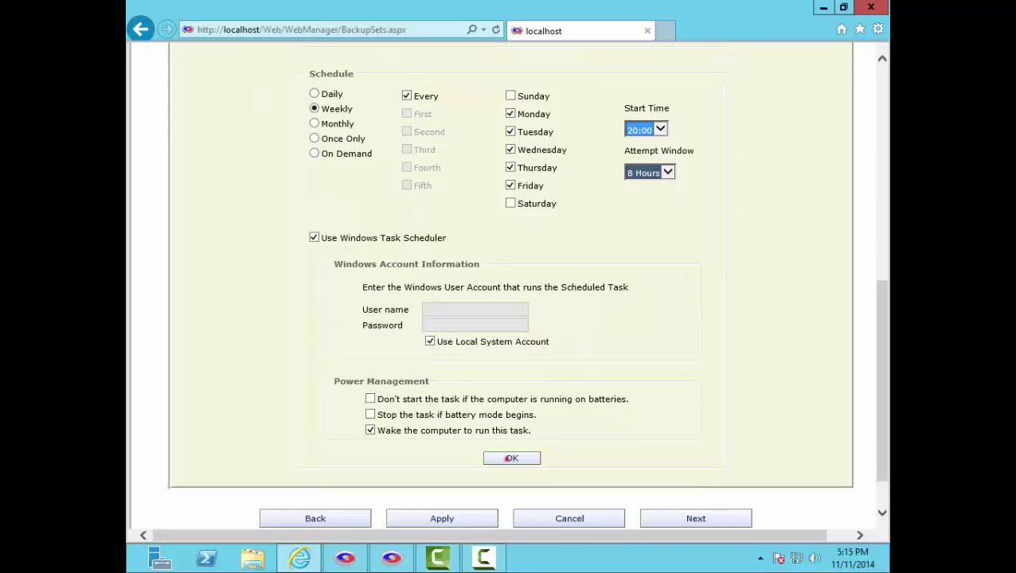
click(512, 458)
Step: Switch to the Auto Select Filter tab showing 83 included and 57 excluded extensions
click(352, 151)
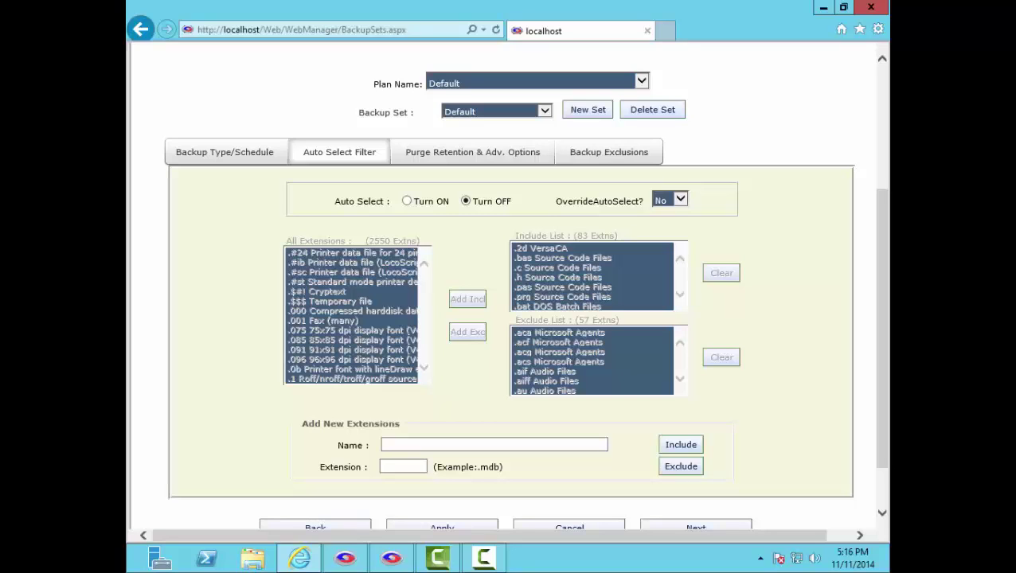
Step: Under Purge Retention & Adv. Options, turn off age-based purging and keep 3 backup sets online
click(436, 151)
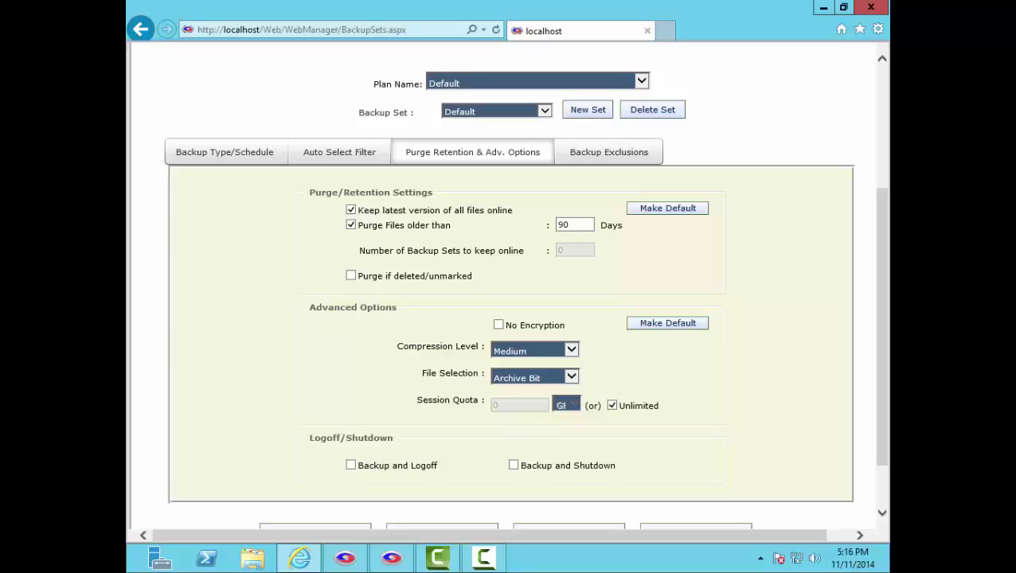
click(350, 225)
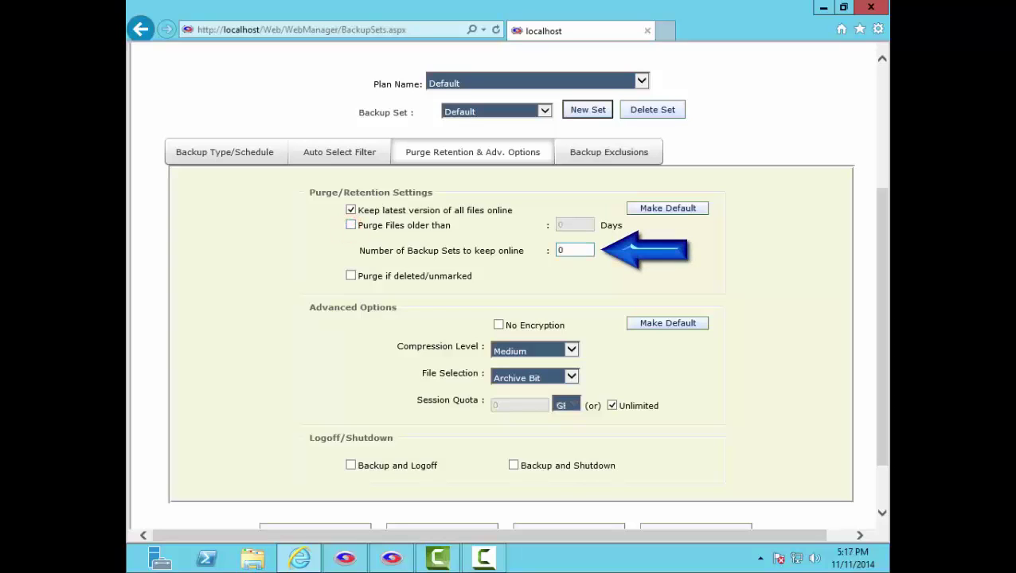
double_click(577, 250)
text(3)
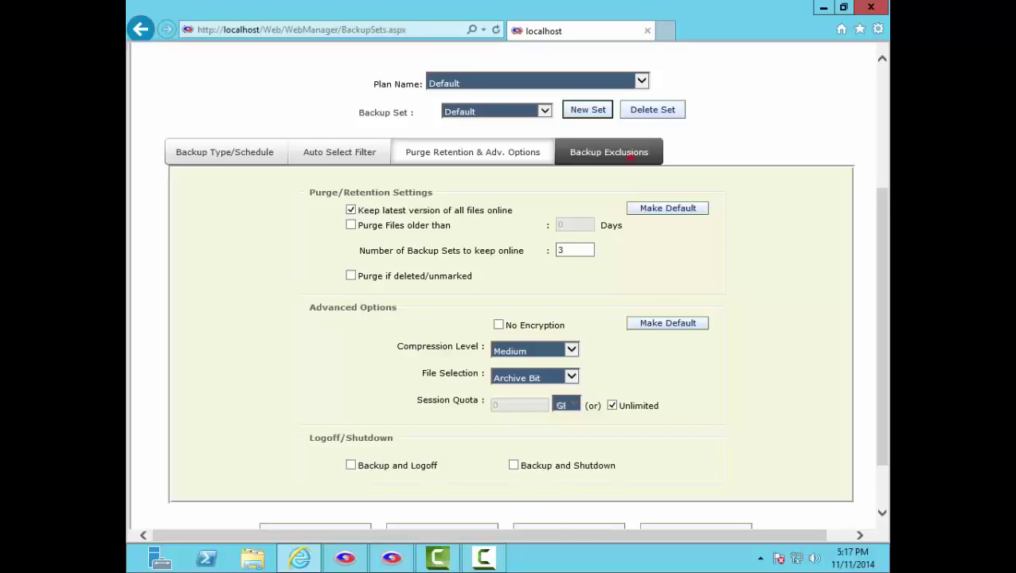
Step: Show the Default set's Backup Exclusions: wildcard ~*, folders like $Recycle.bin and Appdata
click(627, 152)
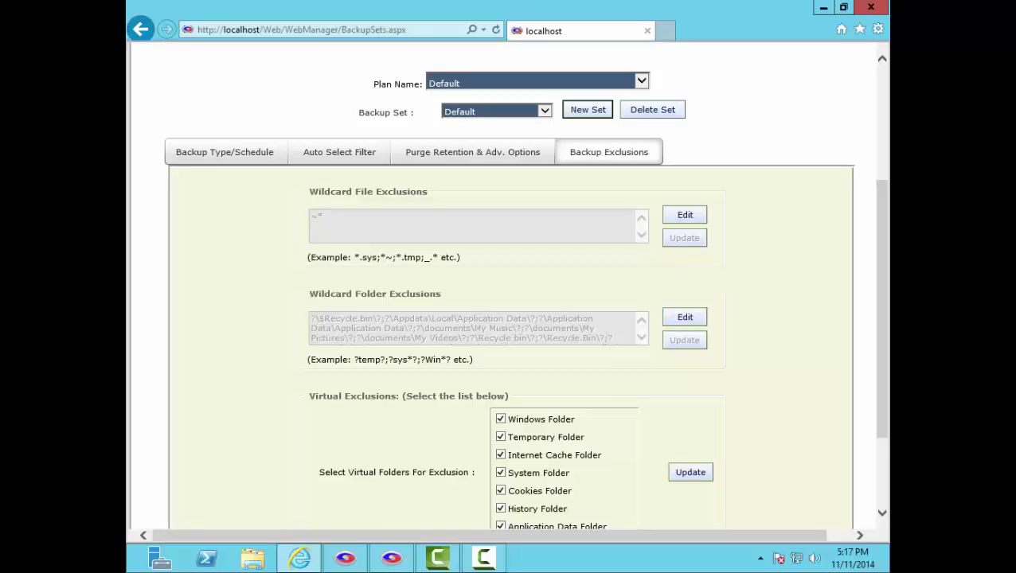
scroll(510, 286, up, 4)
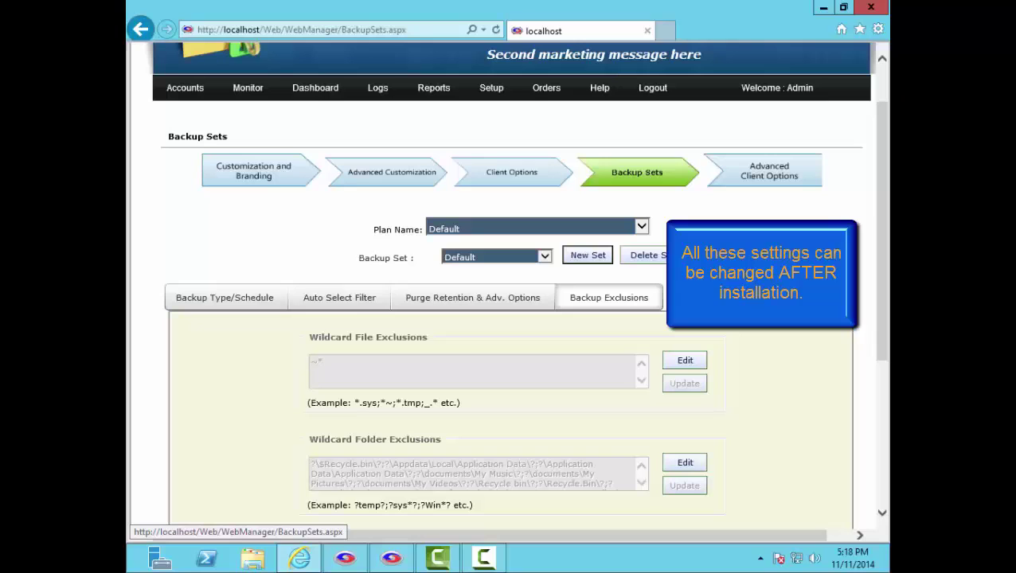
Step: Review Advanced Client Options: VSS open files YES, Windows Service install NO, Pause button False
click(753, 160)
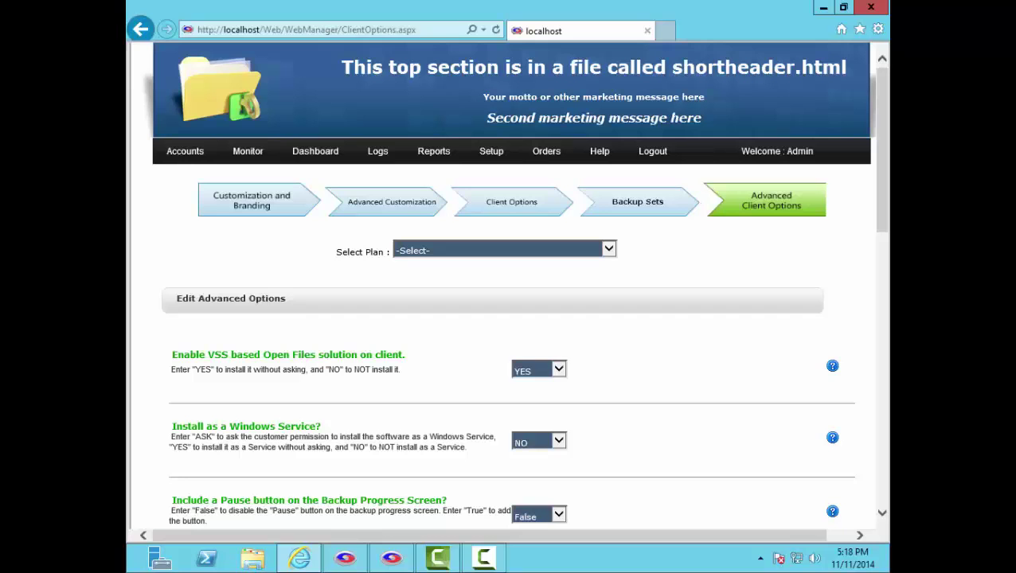
scroll(514, 283, down, 5)
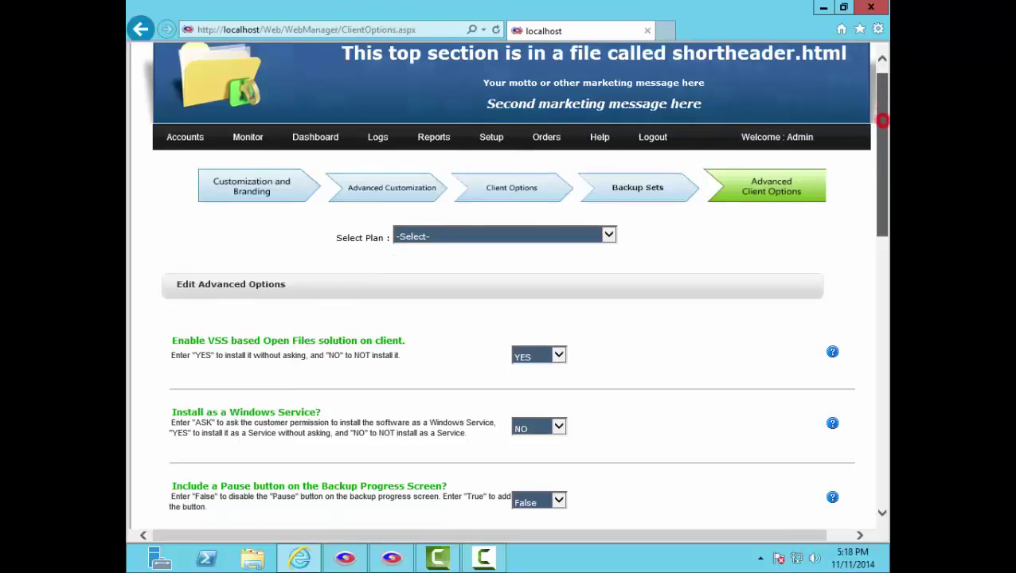
scroll(508, 287, down, 3)
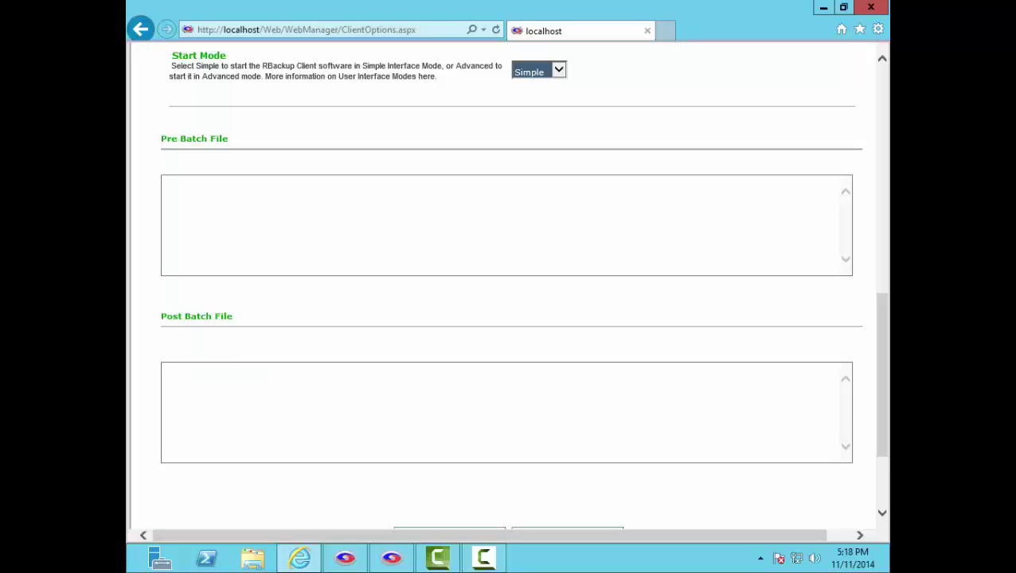
scroll(509, 286, up, 10)
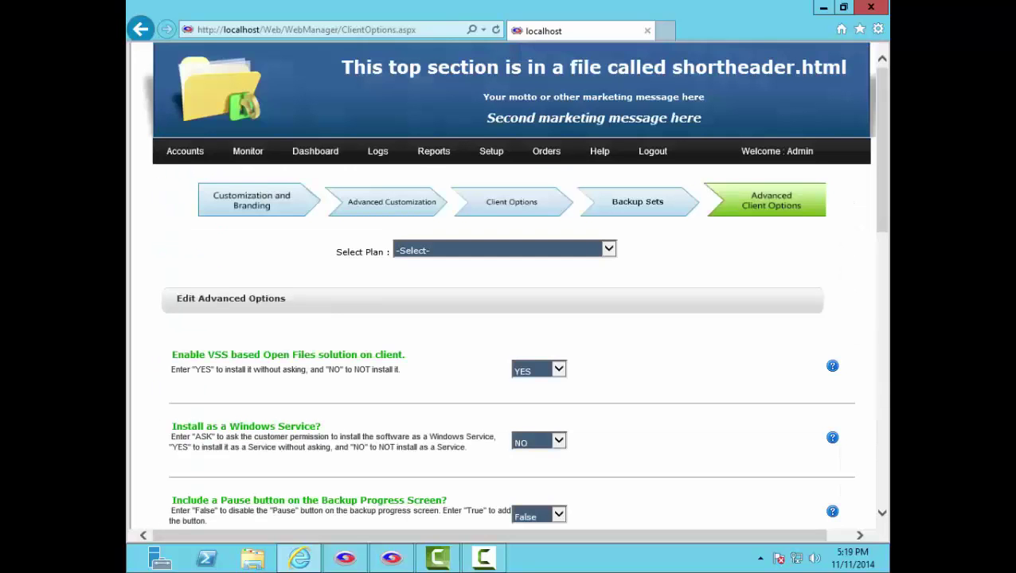
Step: From Customization and Branding, start a client installer build named test
click(271, 199)
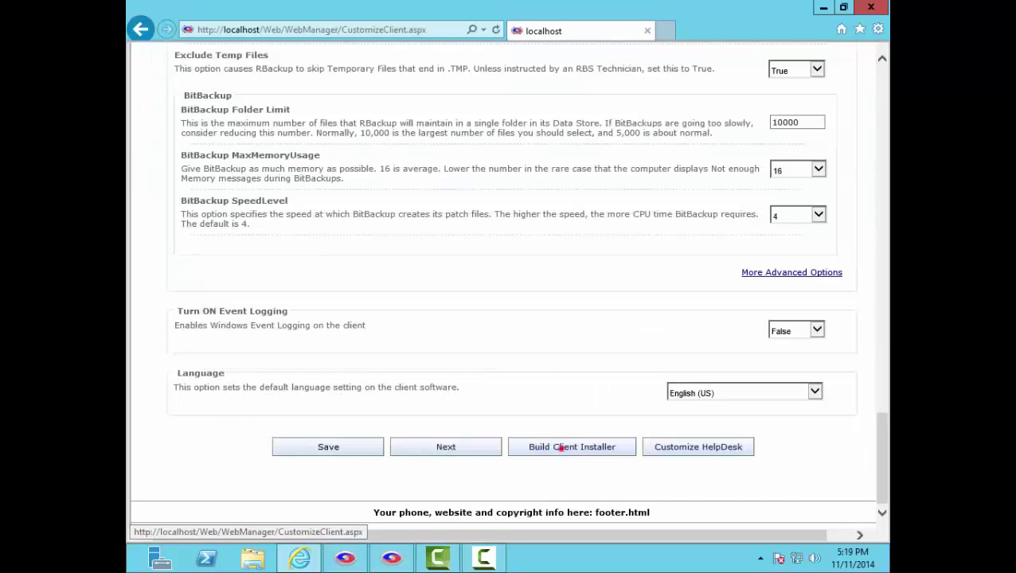
click(561, 448)
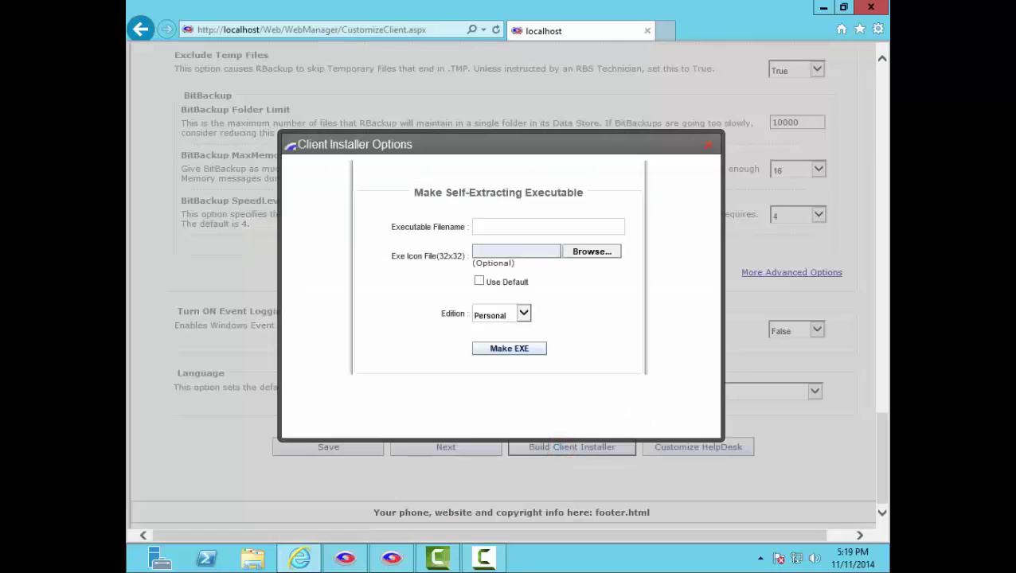
click(589, 230)
text(test)
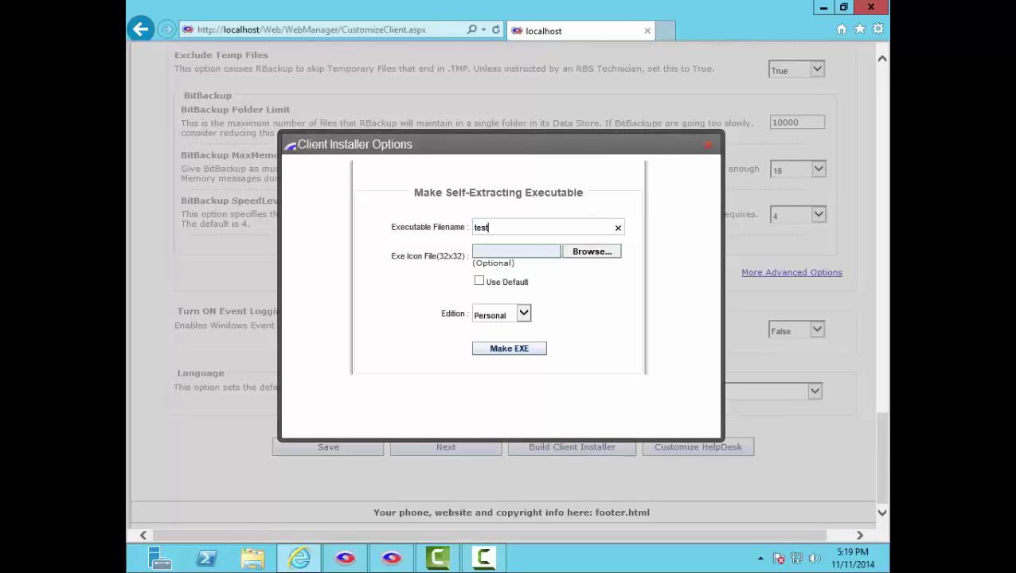
Step: Use C:\RBicon.ico as the icon, choose Server edition, and make the EXE
click(593, 251)
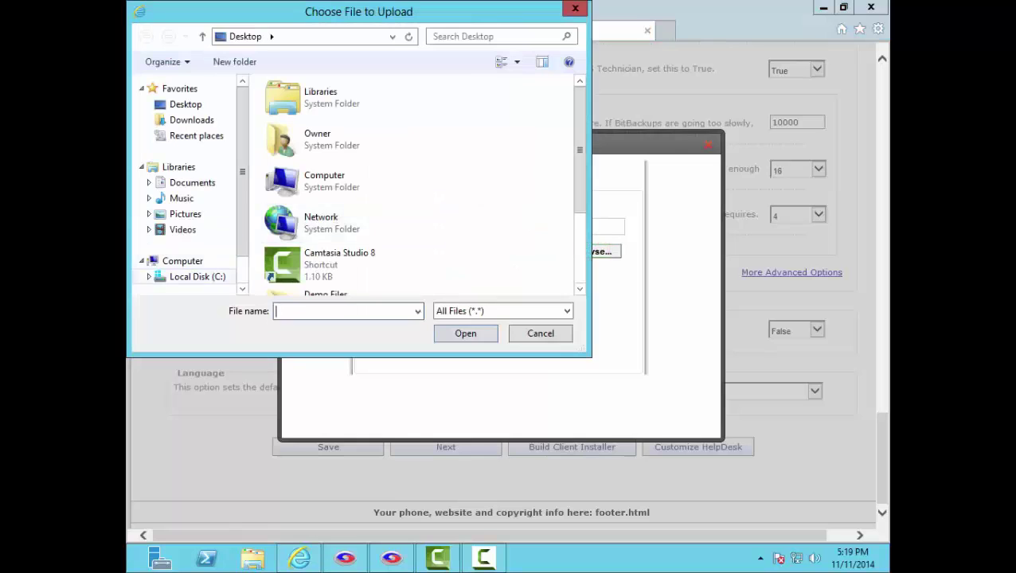
click(191, 277)
click(334, 199)
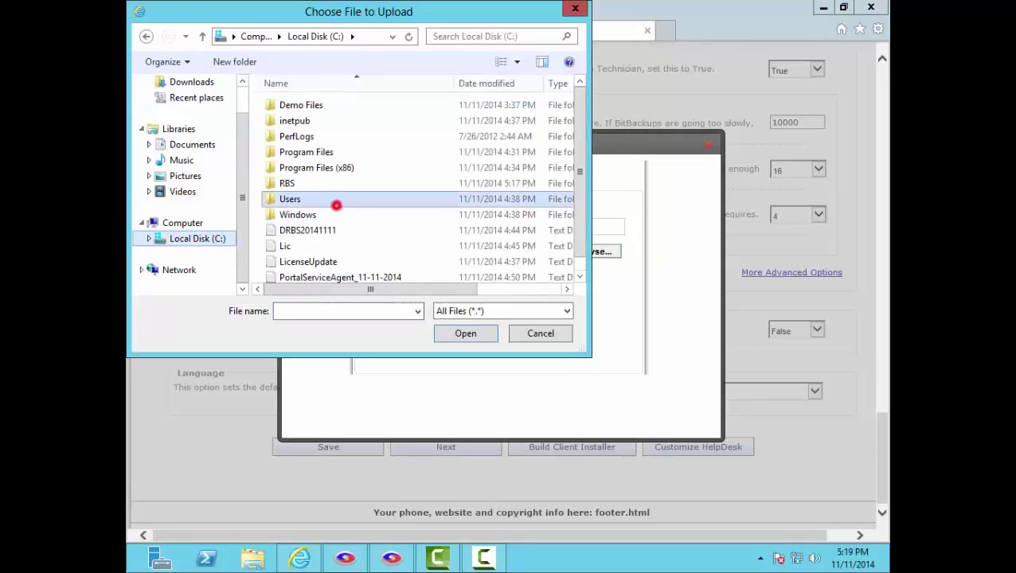
double_click(295, 273)
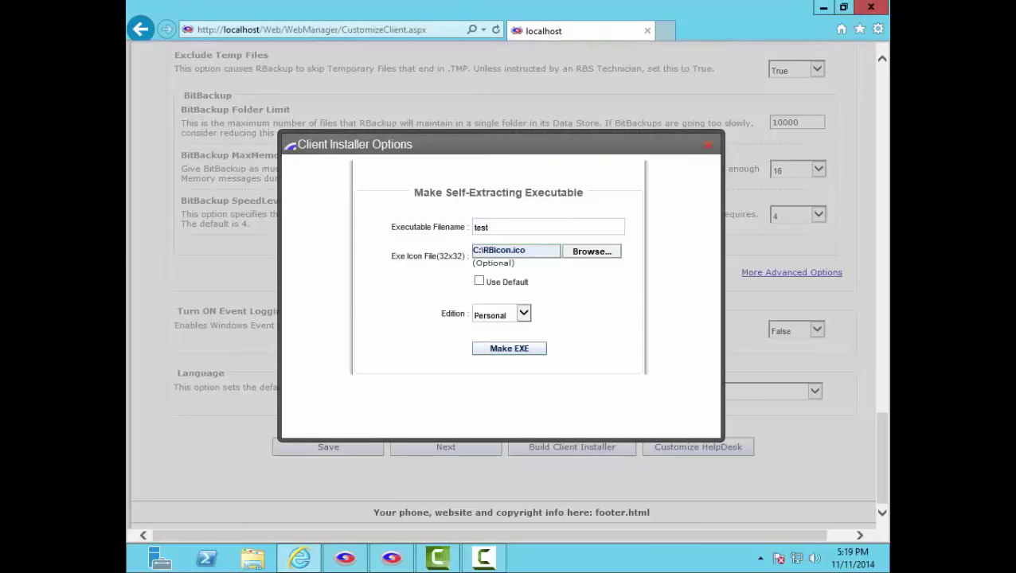
click(523, 313)
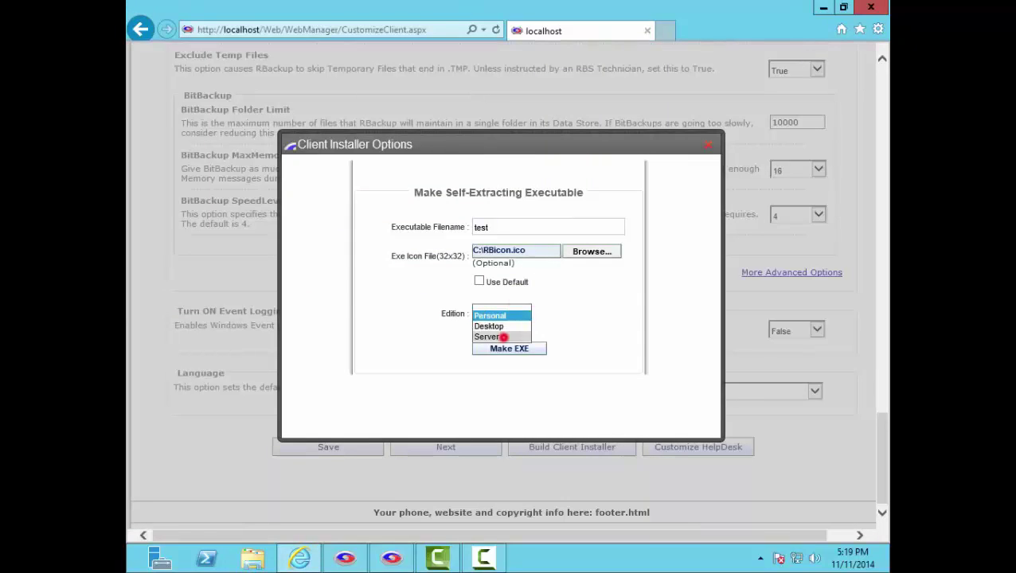
click(503, 337)
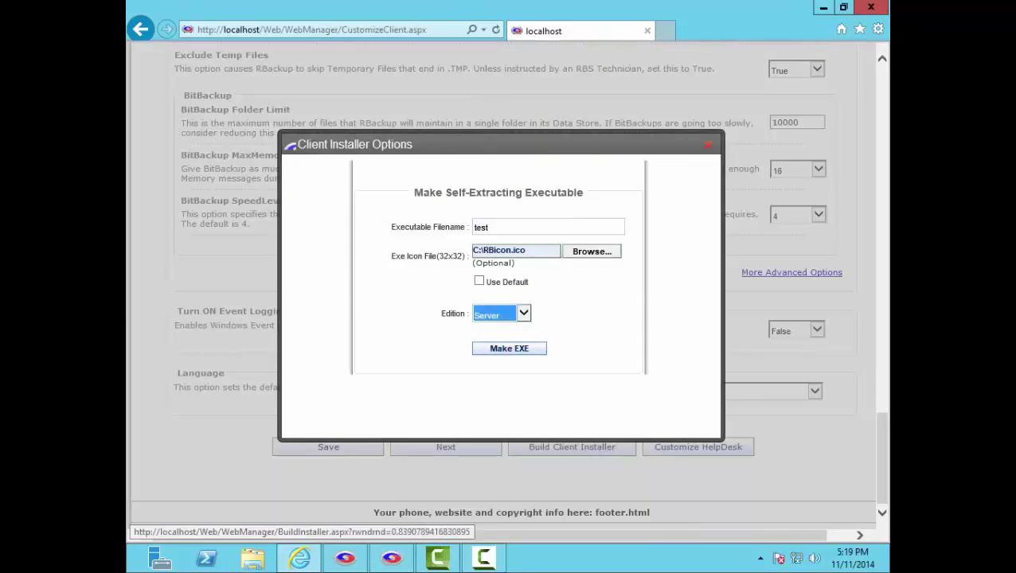
click(509, 348)
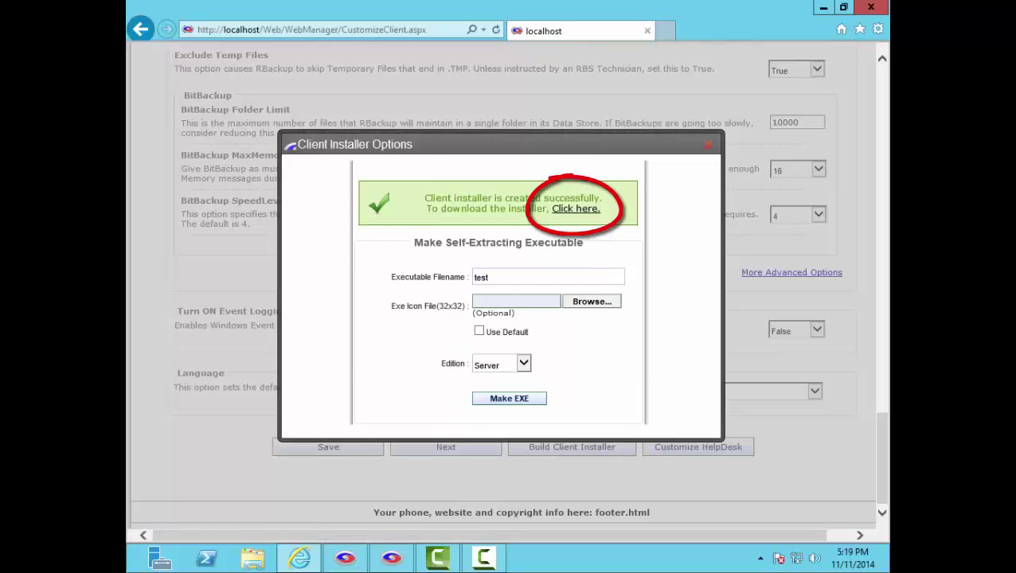
Step: Download and save setup.exe, then show it in its download folder
click(574, 210)
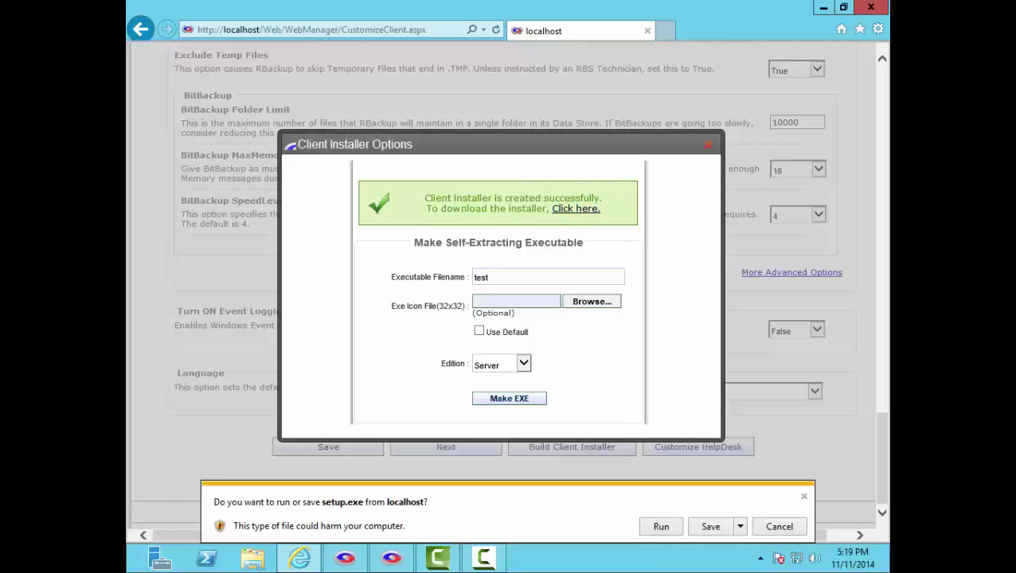
click(710, 526)
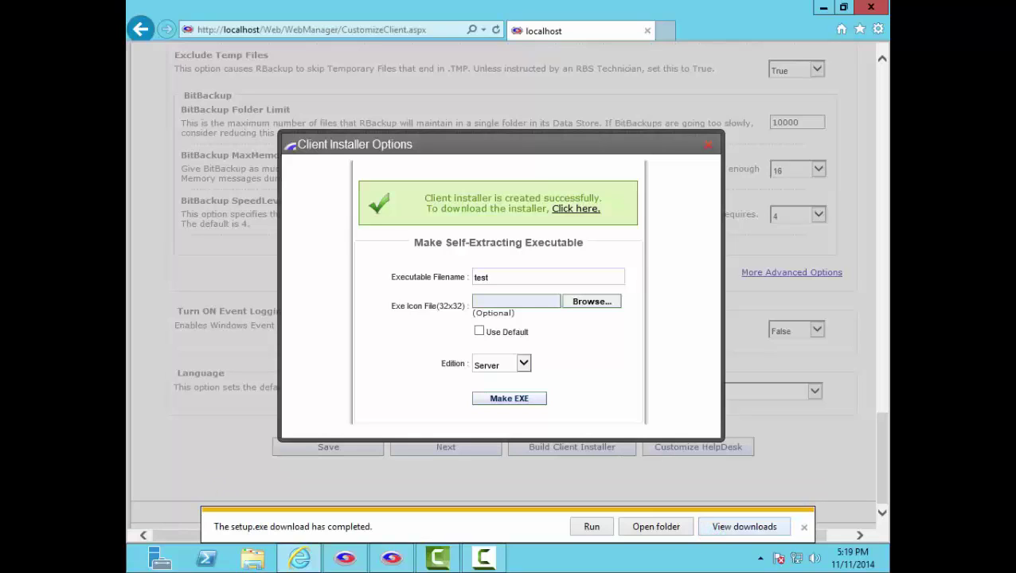
click(659, 526)
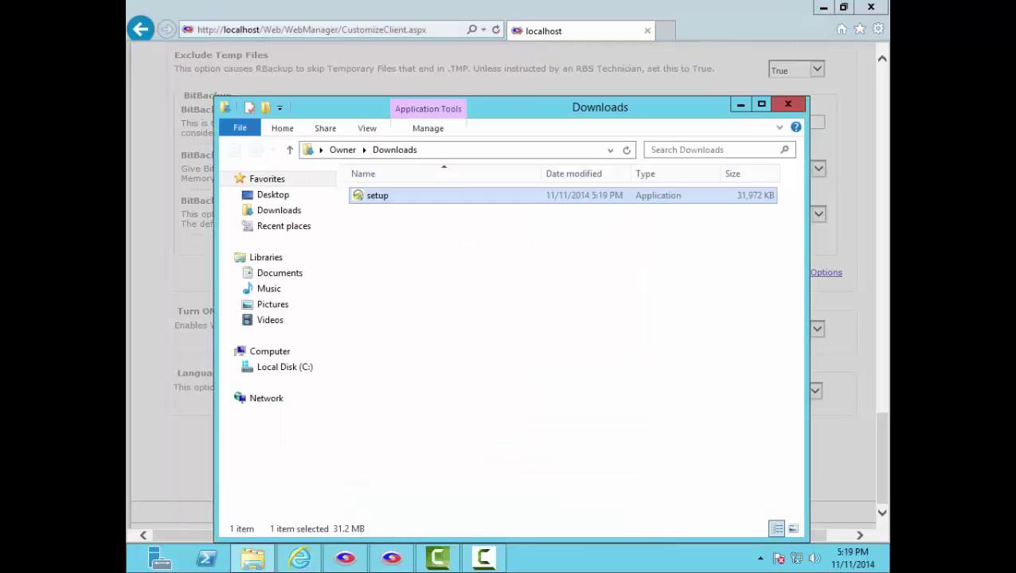
Step: Copy the setup file onto the desktop and reveal the desktop
right_click(398, 193)
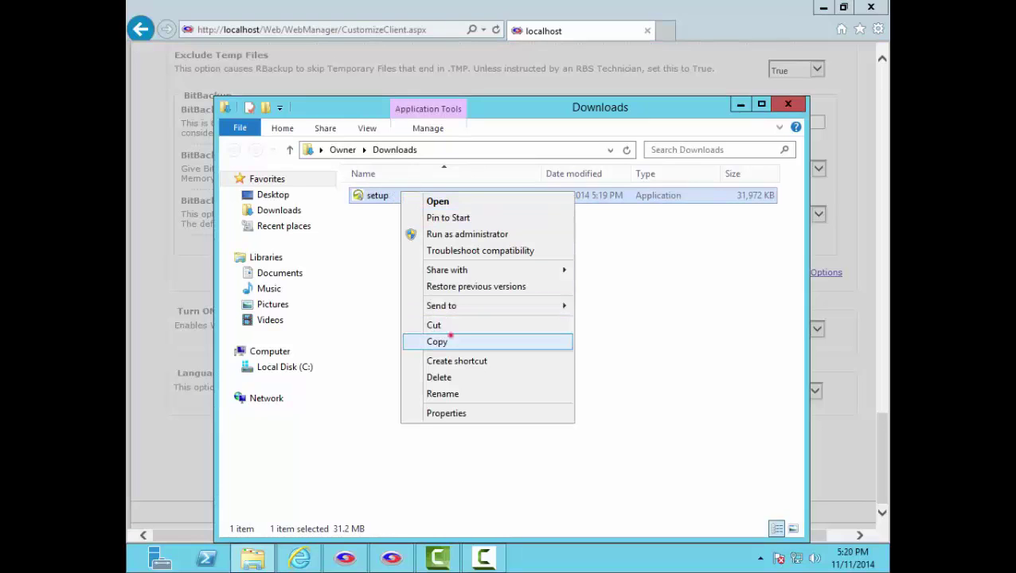
click(448, 340)
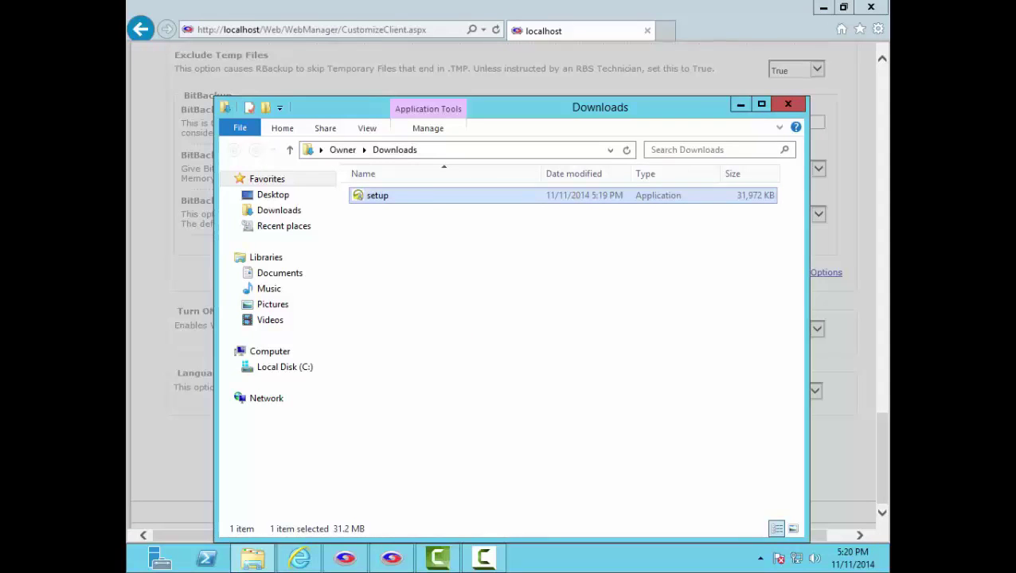
click(739, 104)
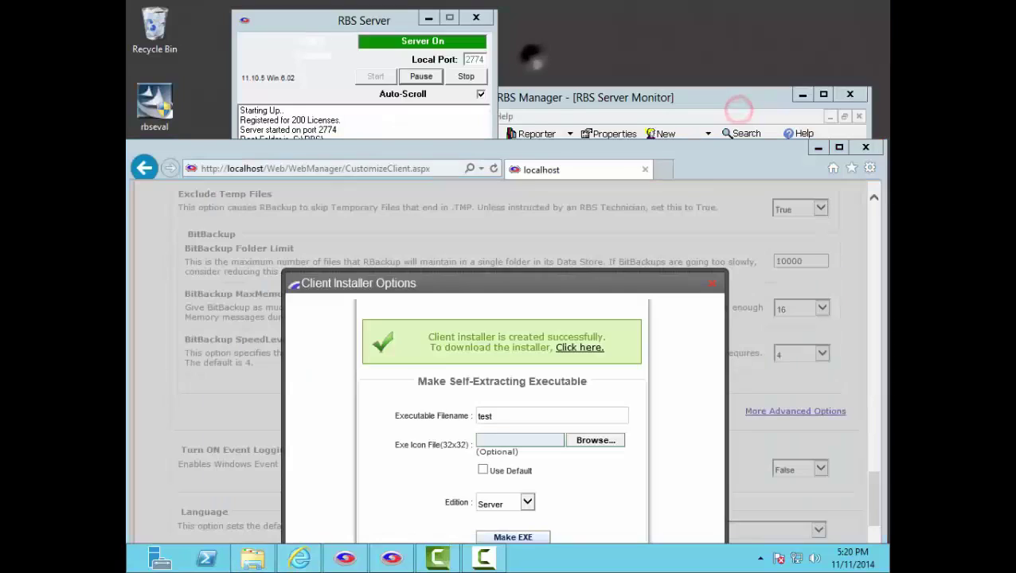
right_click(530, 58)
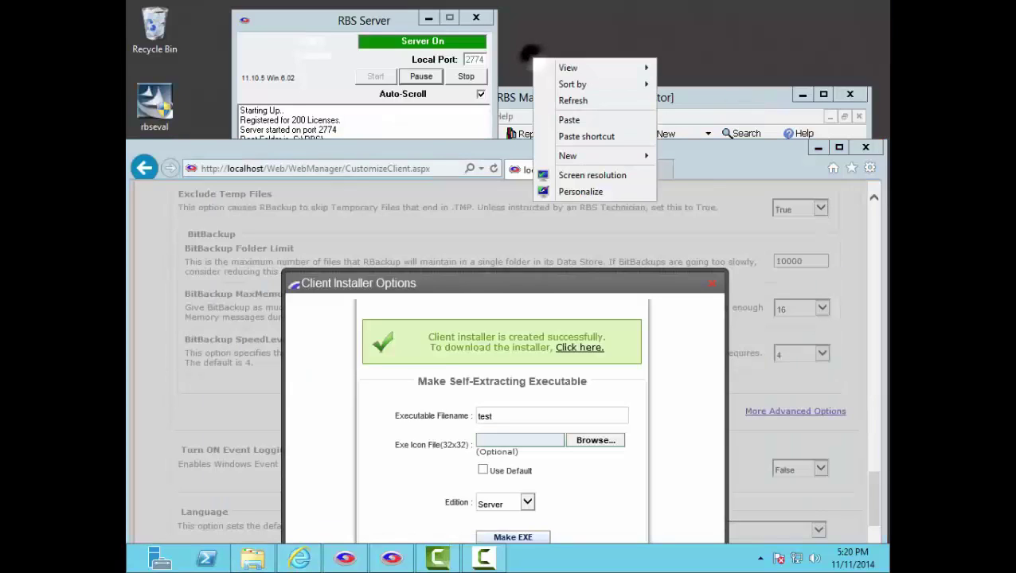
click(569, 120)
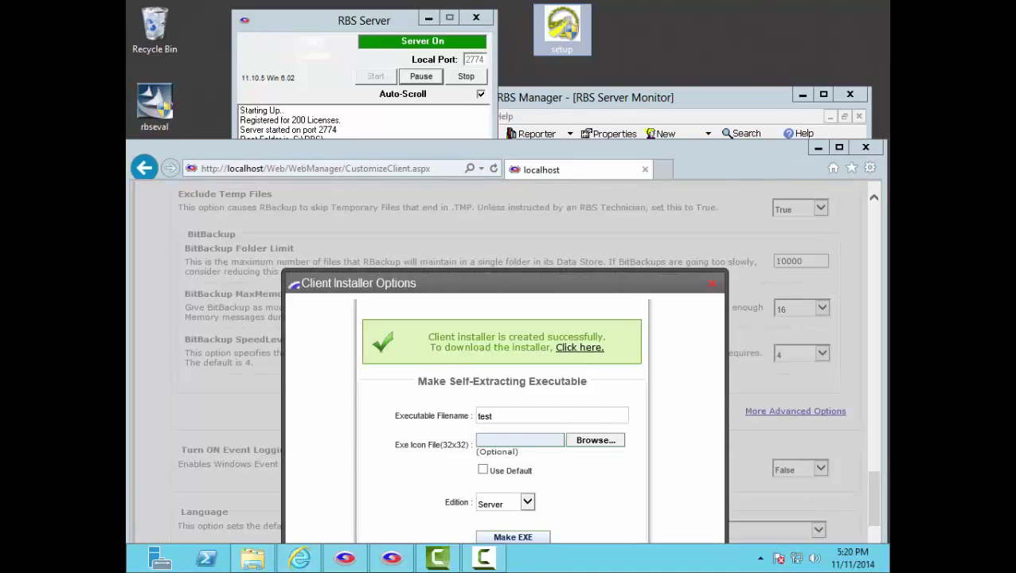
key(super+d)
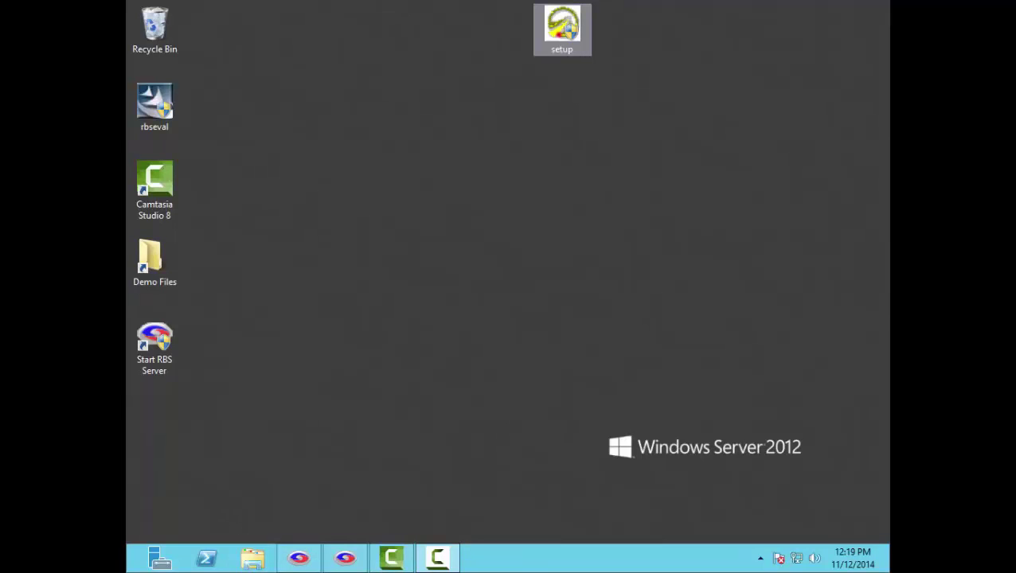
Step: Run the desktop setup installer and accept the license to install Rob's Backup Service
double_click(562, 28)
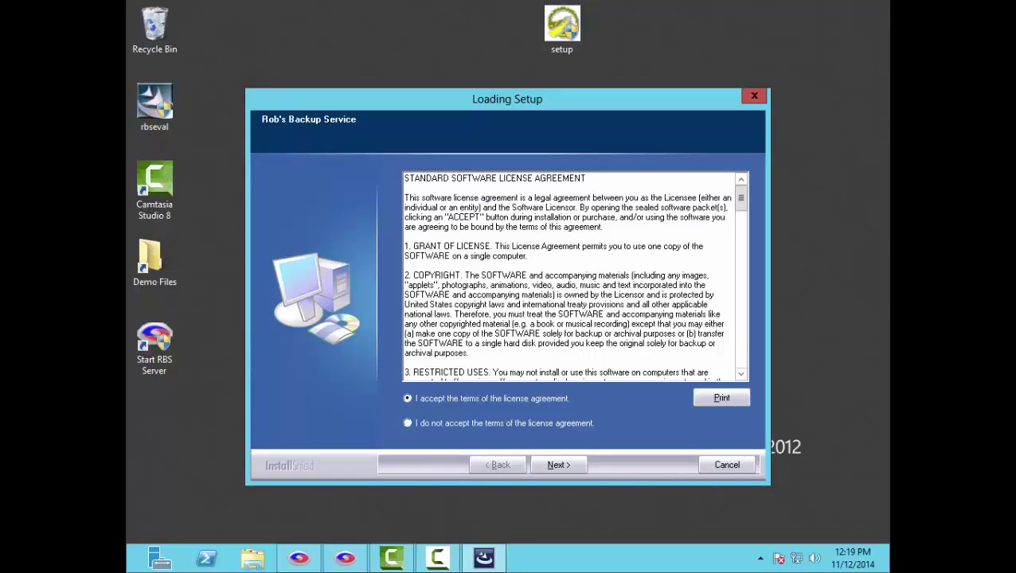
click(554, 465)
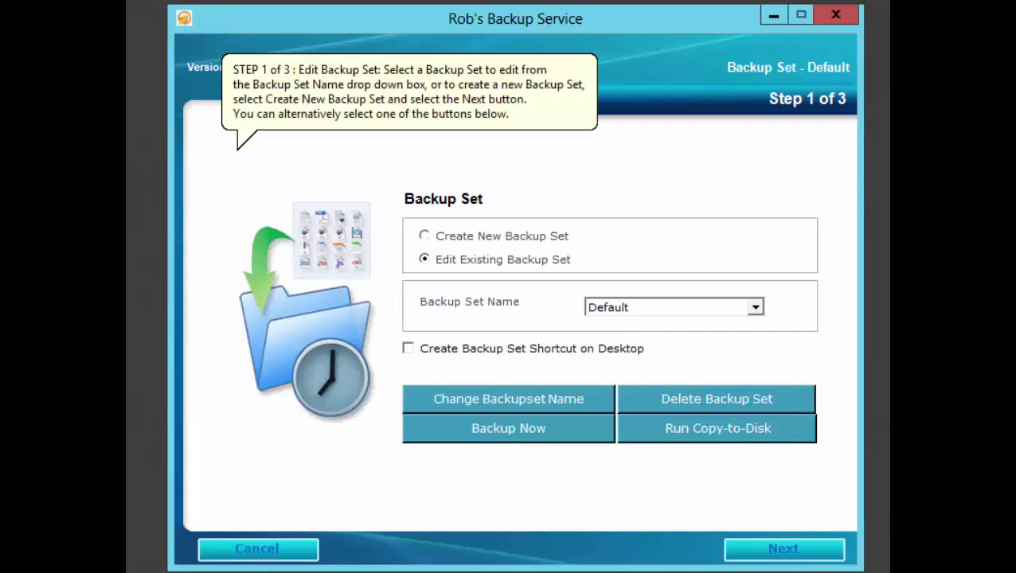
Step: Continue editing the Default backup set to Step 2 of 3, Select Files
click(762, 548)
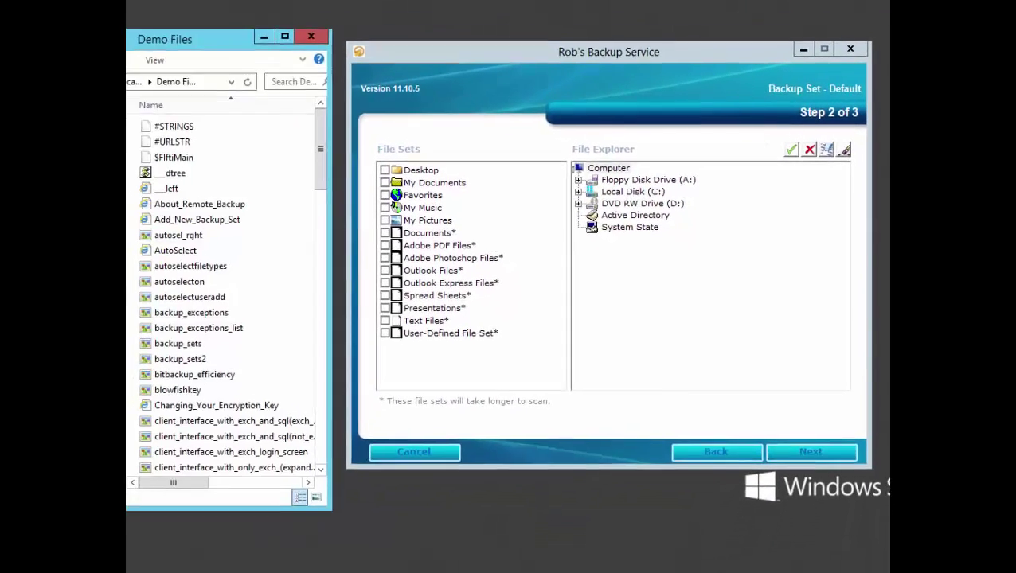
Step: Include Demo Files from Local Disk (C:) and advance to Step 3, Set a Schedule
click(578, 192)
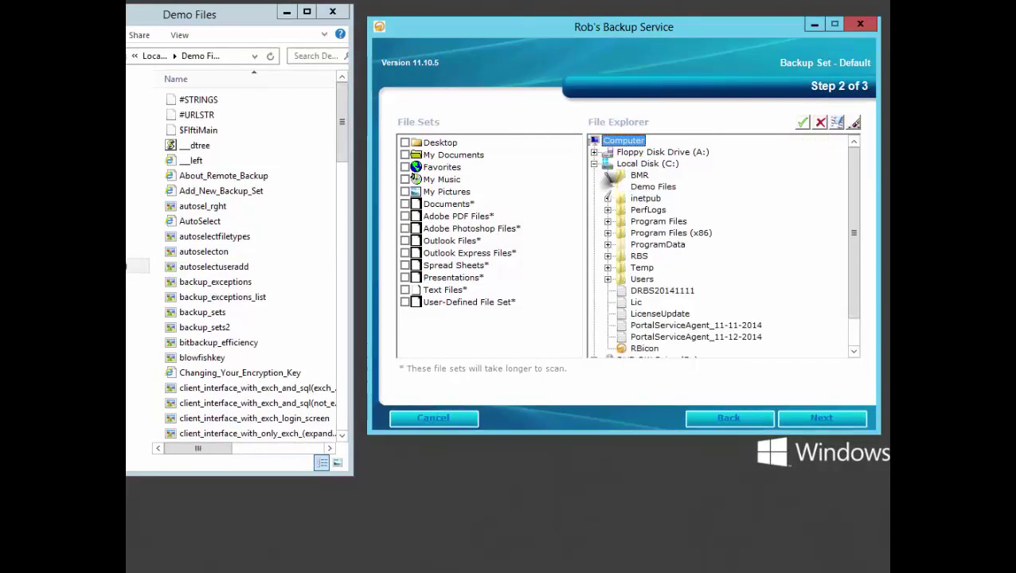
click(637, 186)
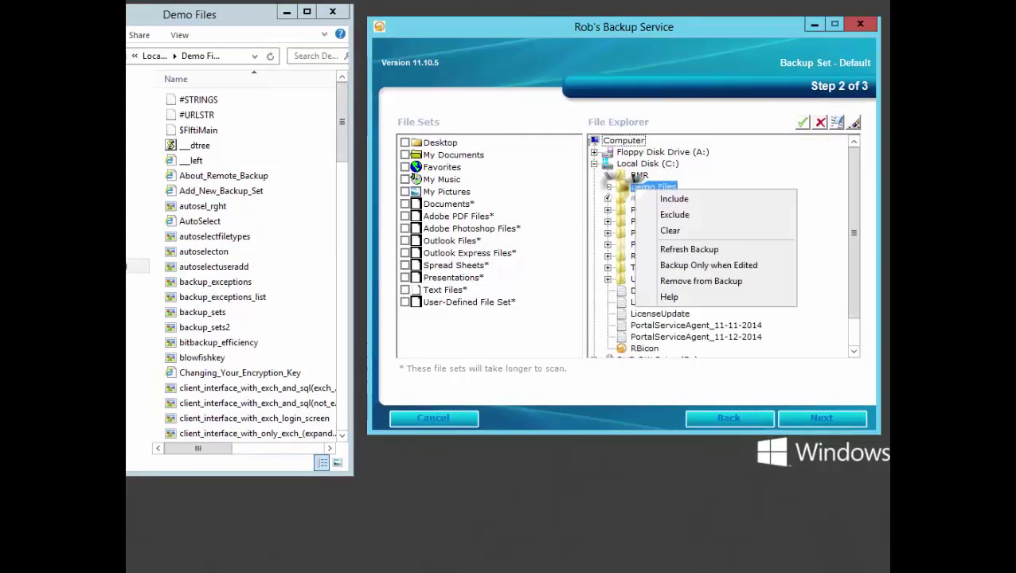
click(673, 199)
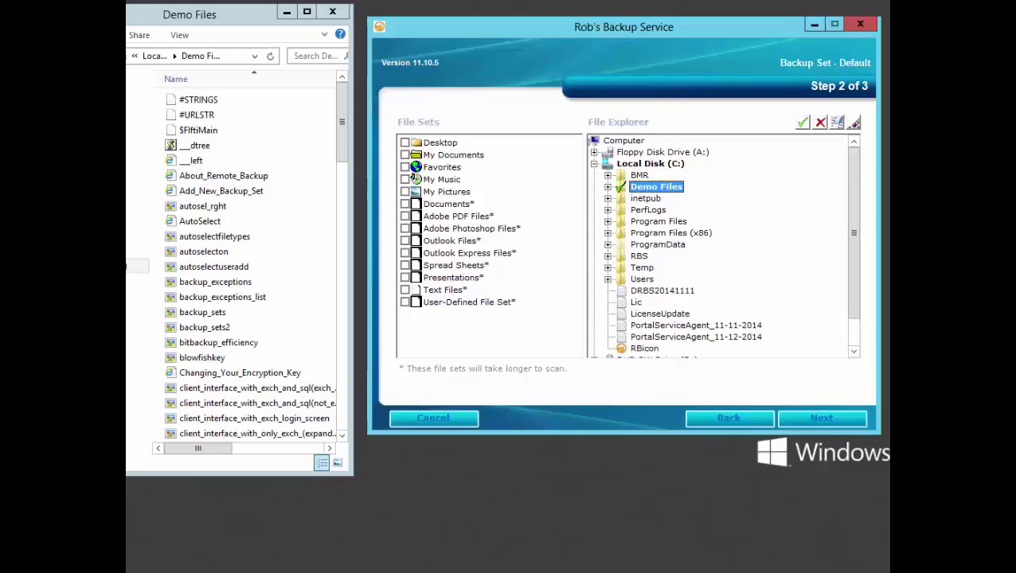
click(821, 418)
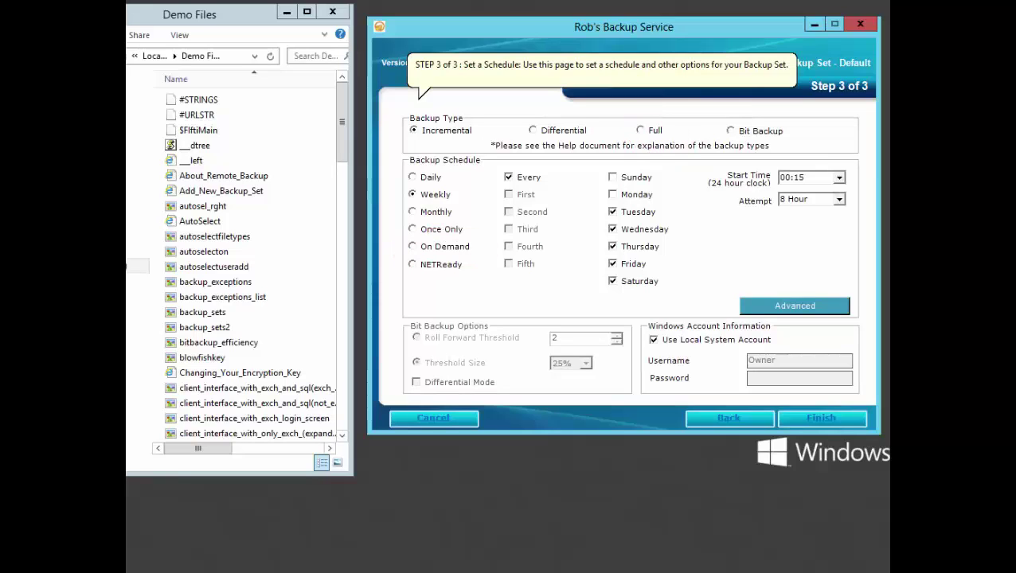
Step: Set the Default set to Full backup type with an On Demand schedule and save it
click(640, 130)
click(412, 246)
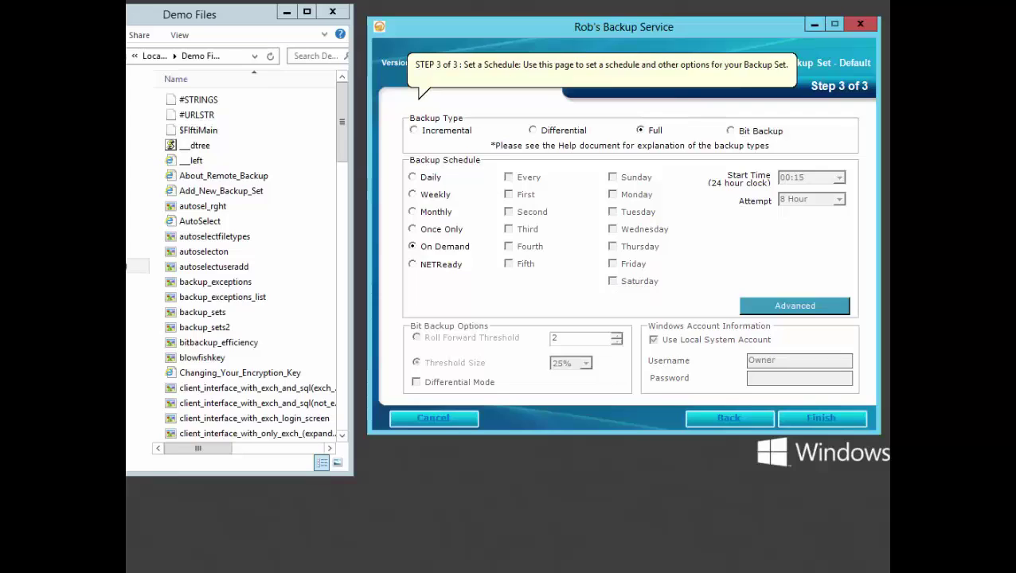
click(821, 415)
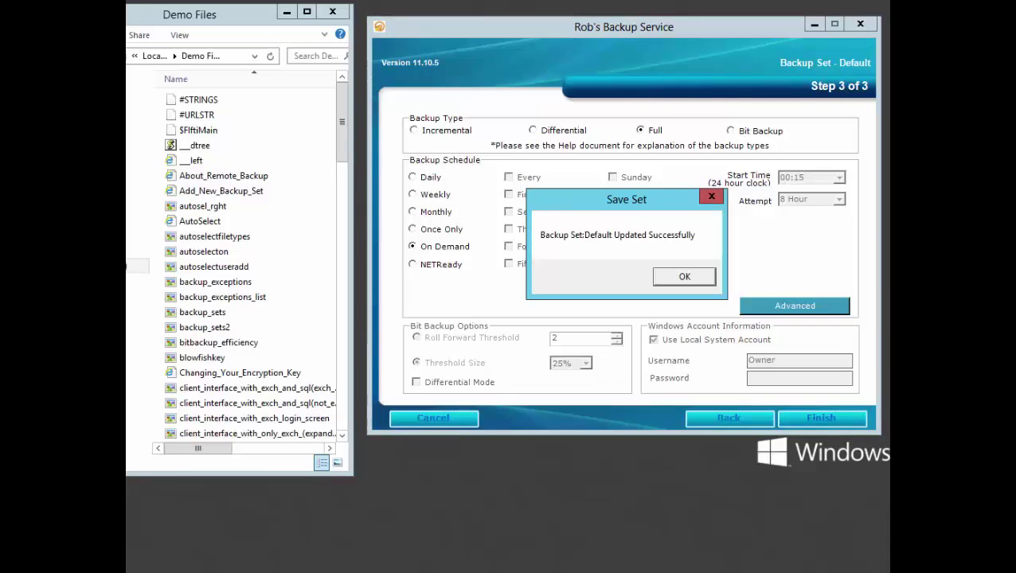
click(692, 276)
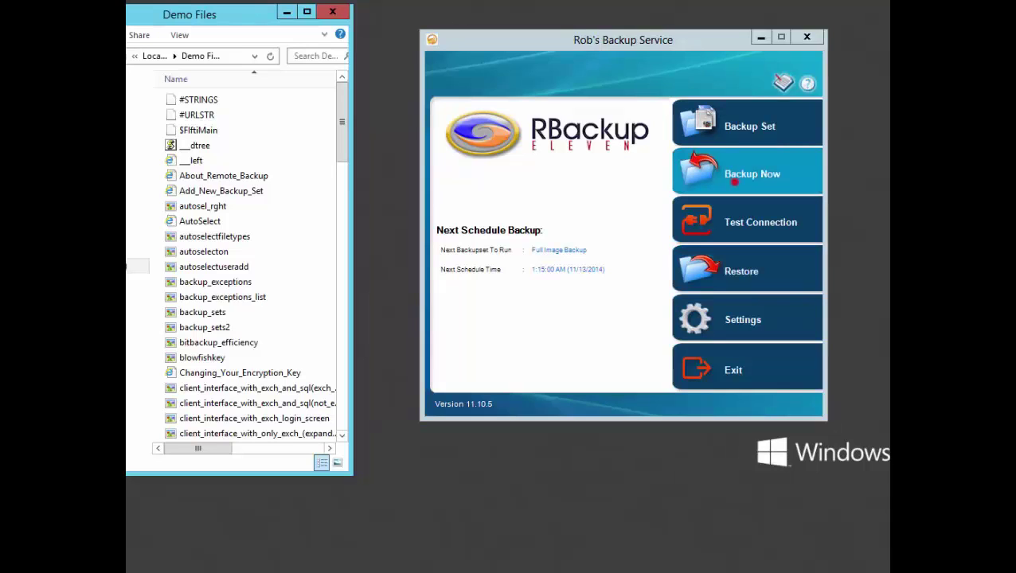
Step: Back up the Default set now, transferring 100 files with 0 exceptions
click(732, 180)
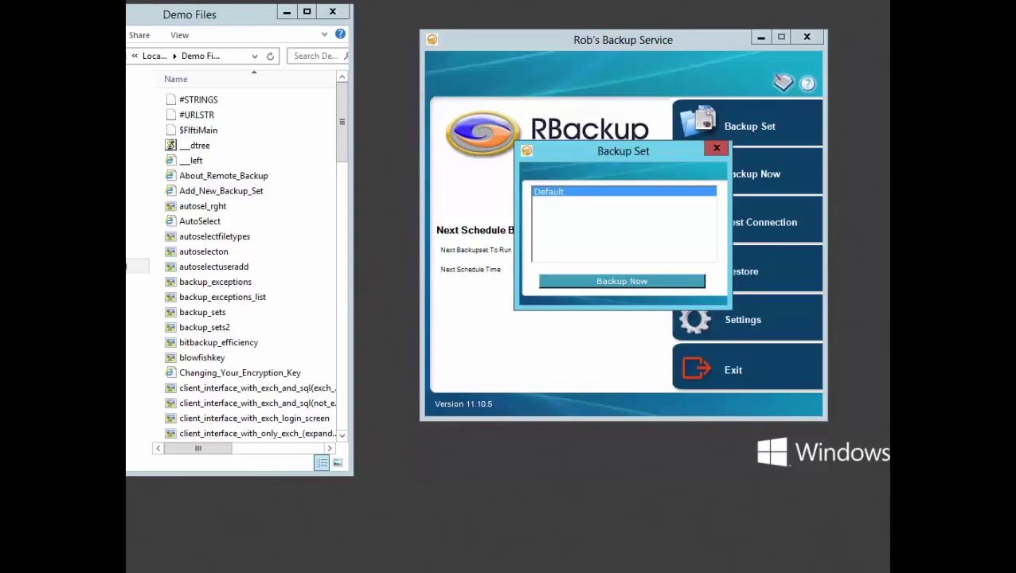
click(657, 280)
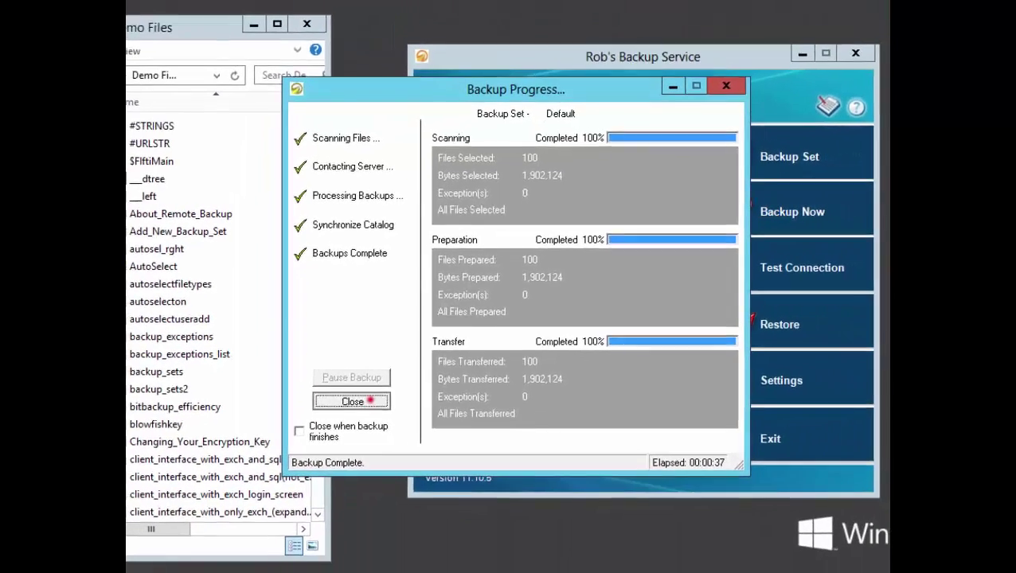
Step: Close the backup dialog, delete all files in Demo Files, and open Select Files To Restore
key(Return)
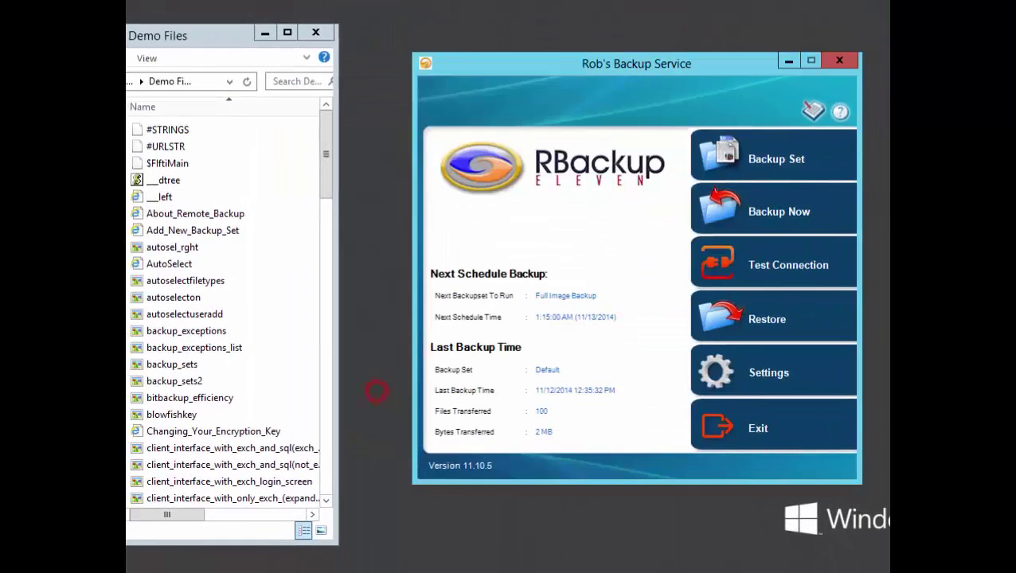
click(166, 214)
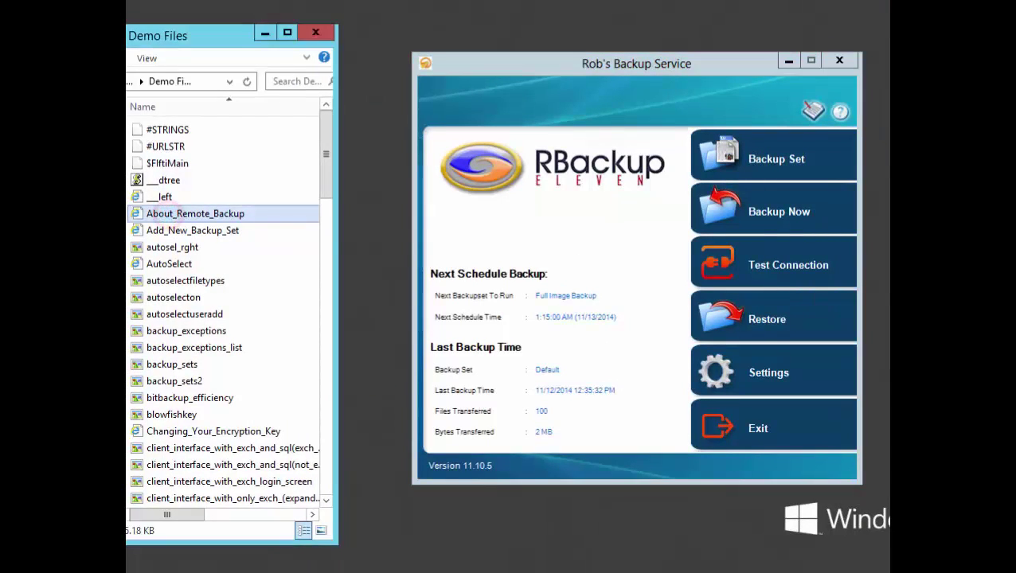
key(ctrl+a)
key(Delete)
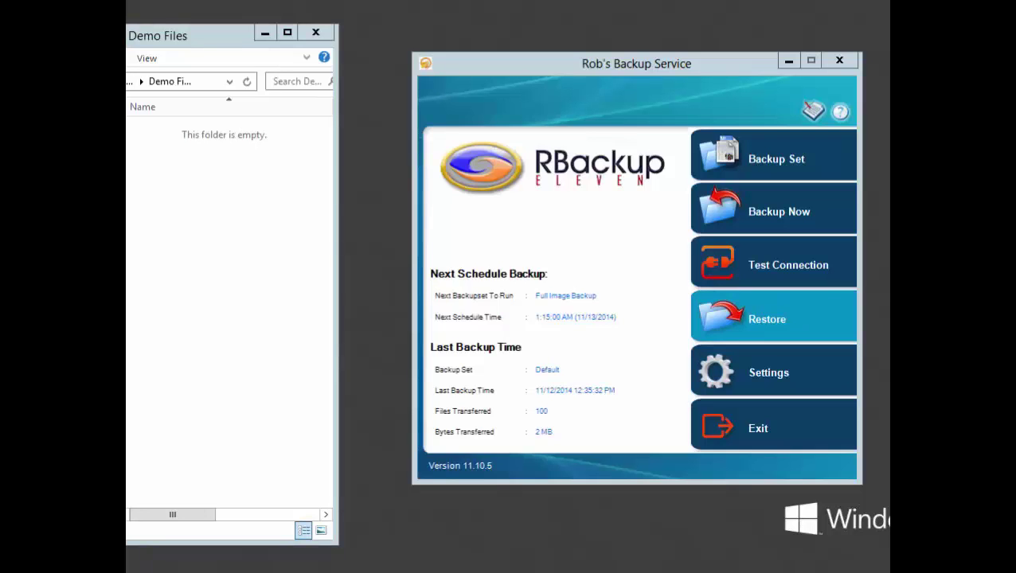
click(793, 320)
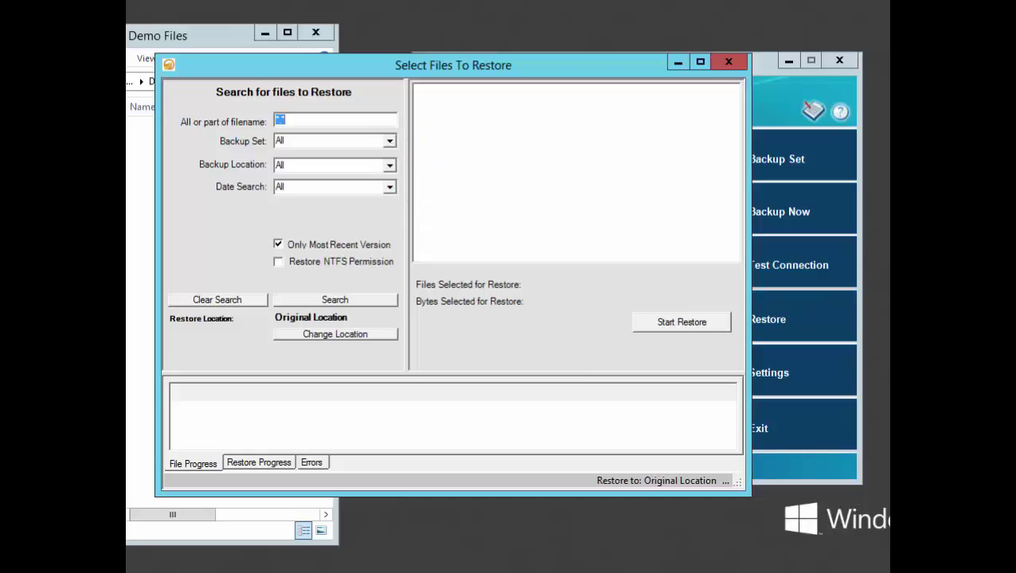
Step: Search all backup locations for backed-up files
click(390, 164)
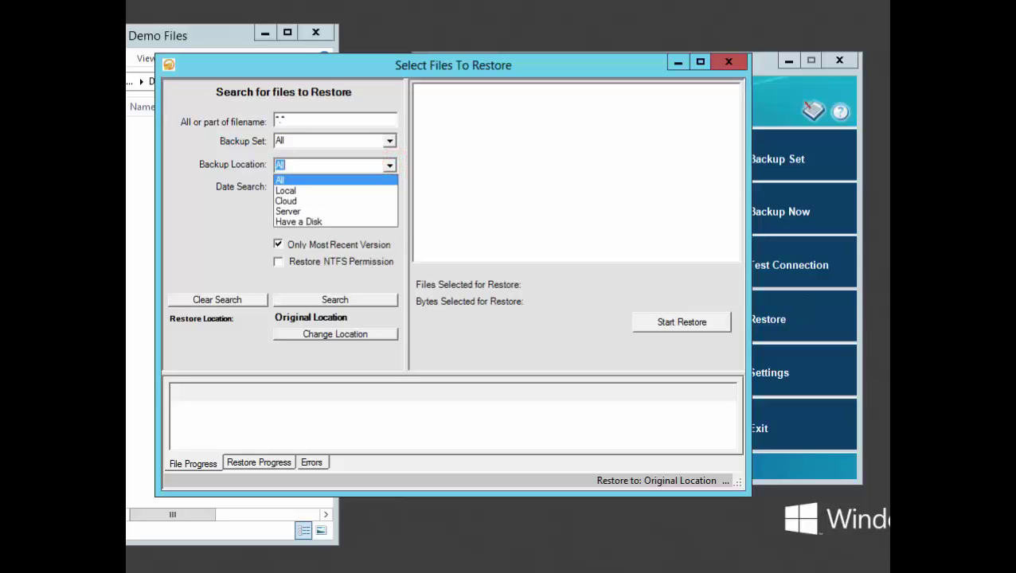
click(280, 244)
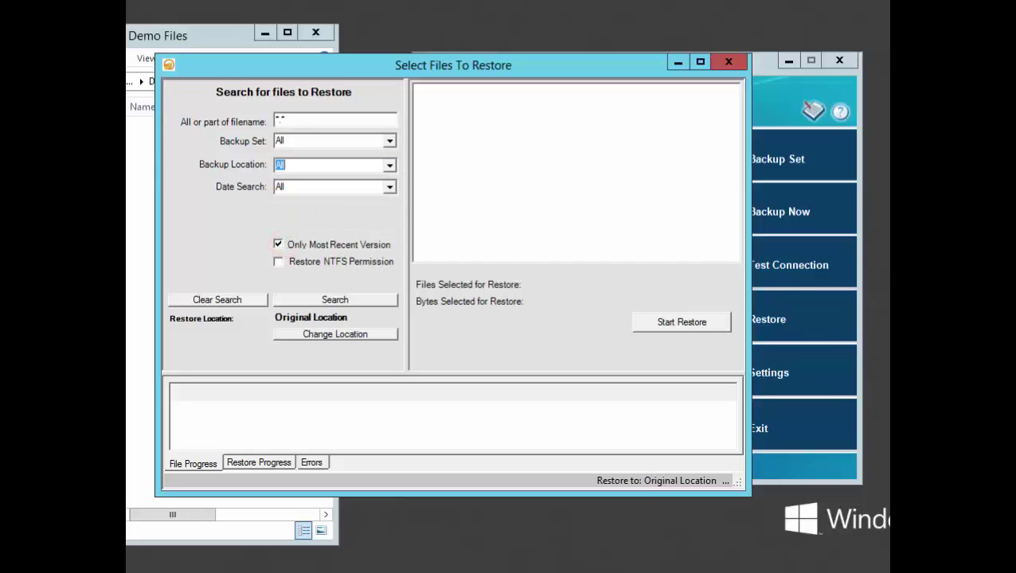
click(346, 297)
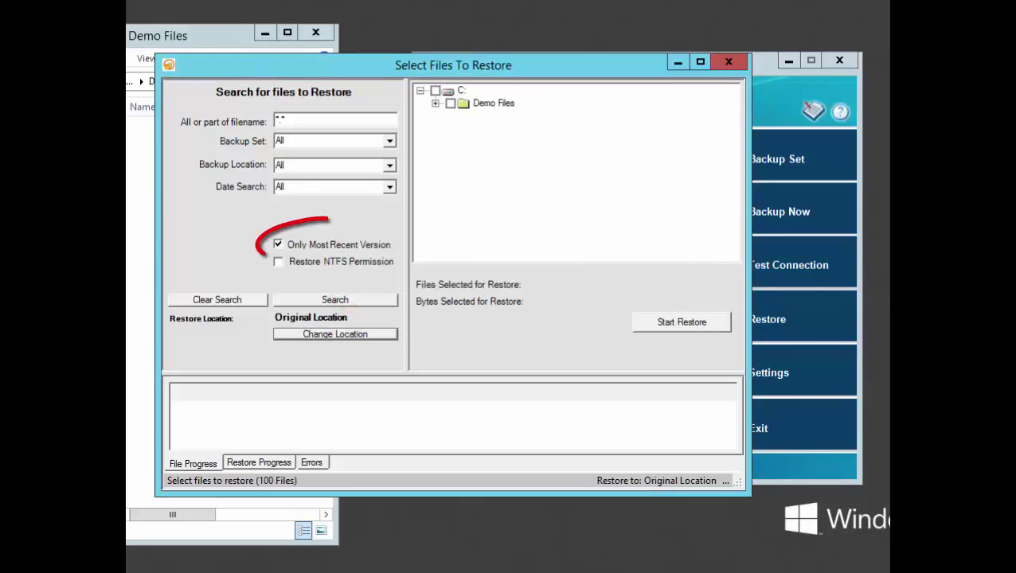
Step: Select every file in Demo Files and restore them to their original location
click(435, 103)
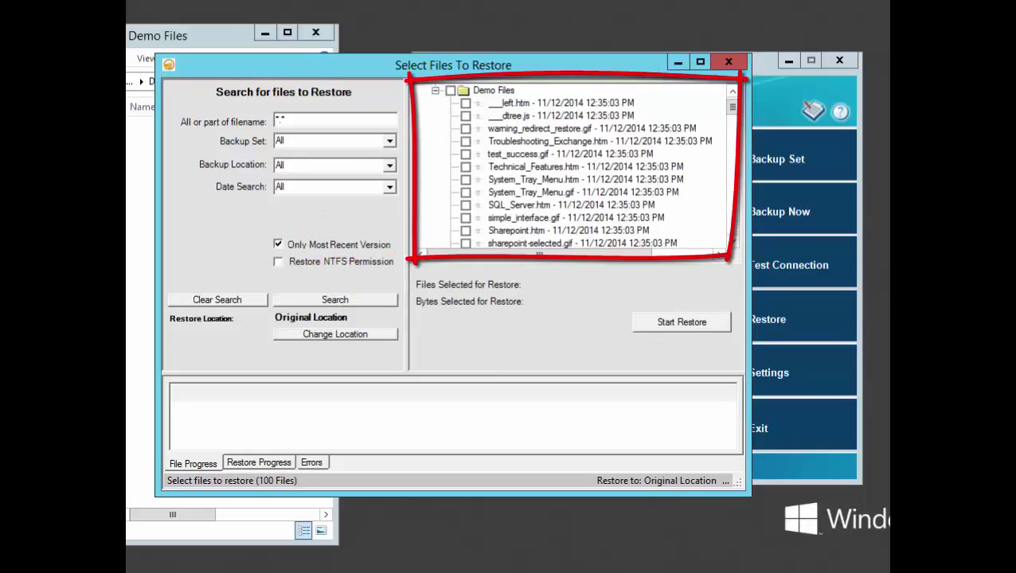
click(451, 90)
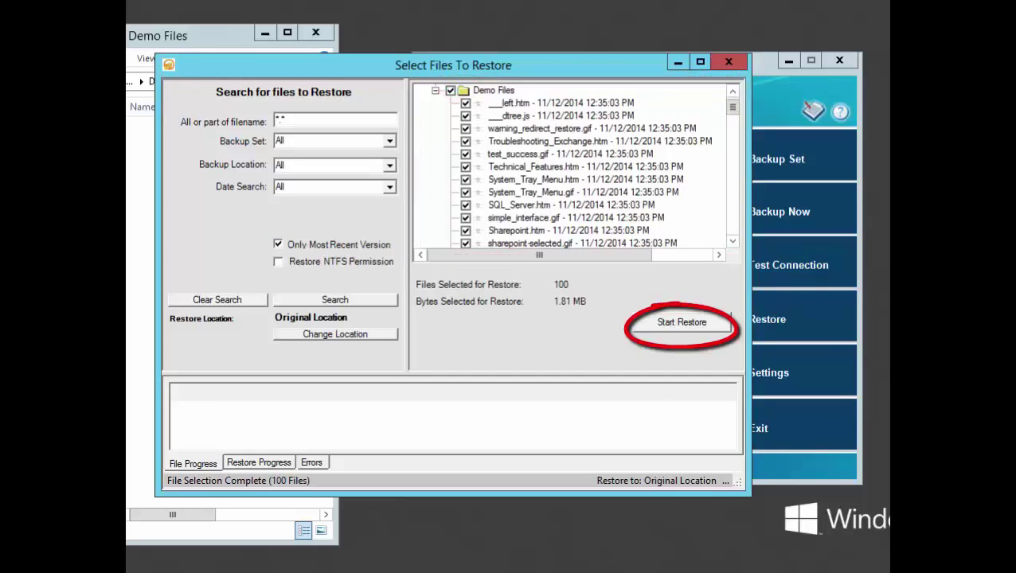
click(681, 323)
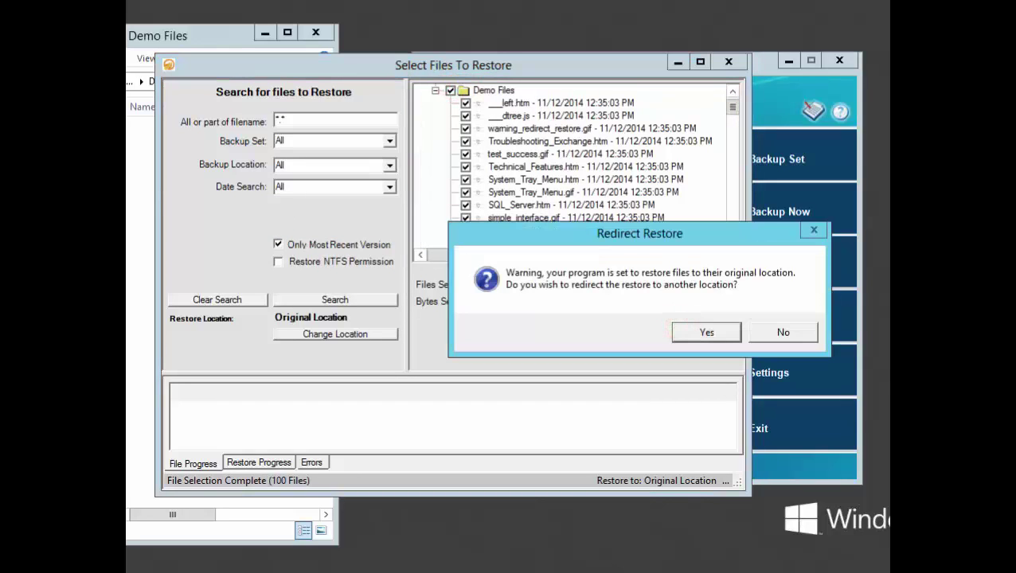
click(780, 333)
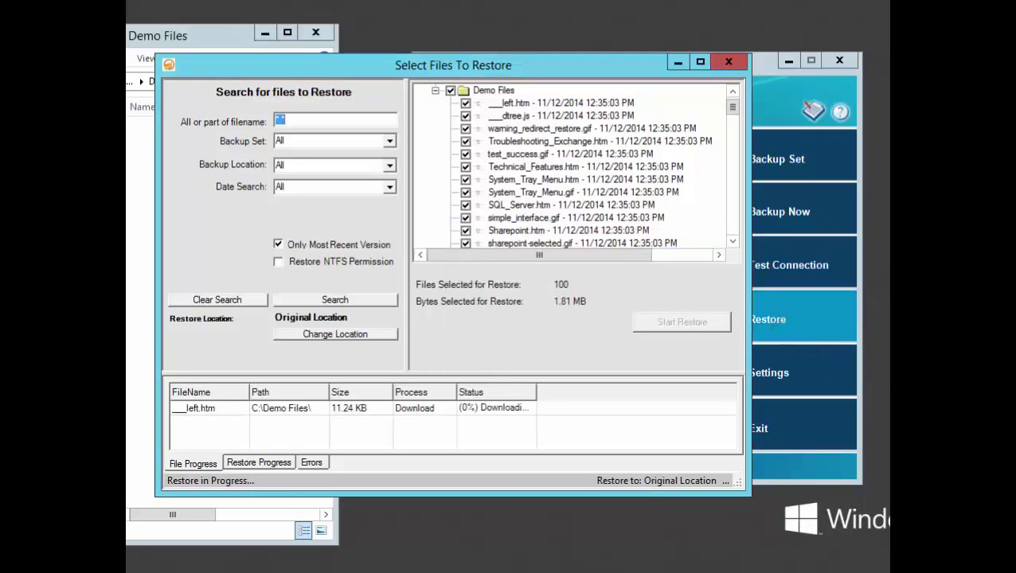
drag(287, 63, 472, 64)
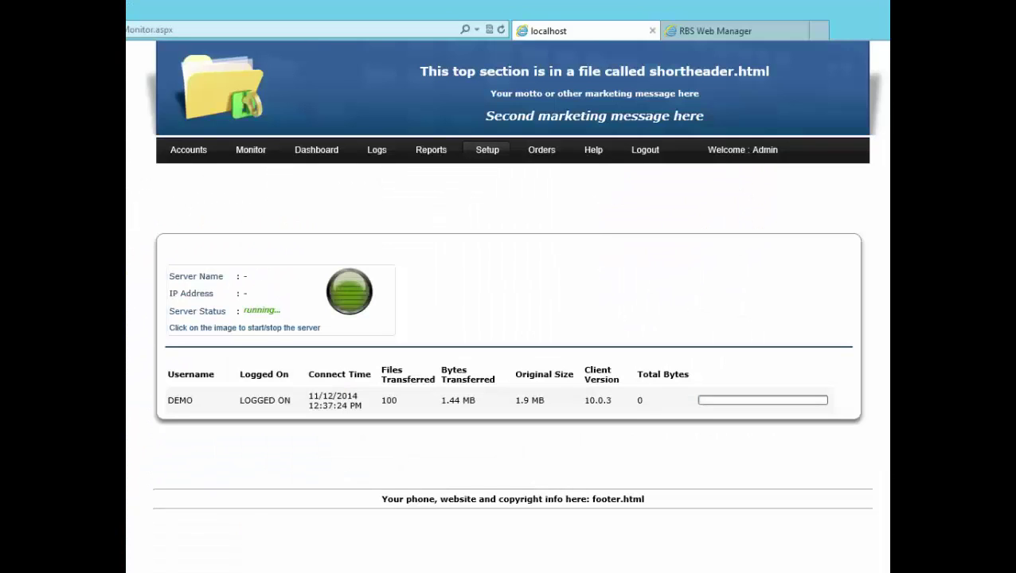
Step: Open the Disk Resources report showing DEMO's files, quota and last backup date
mouse_move(431, 150)
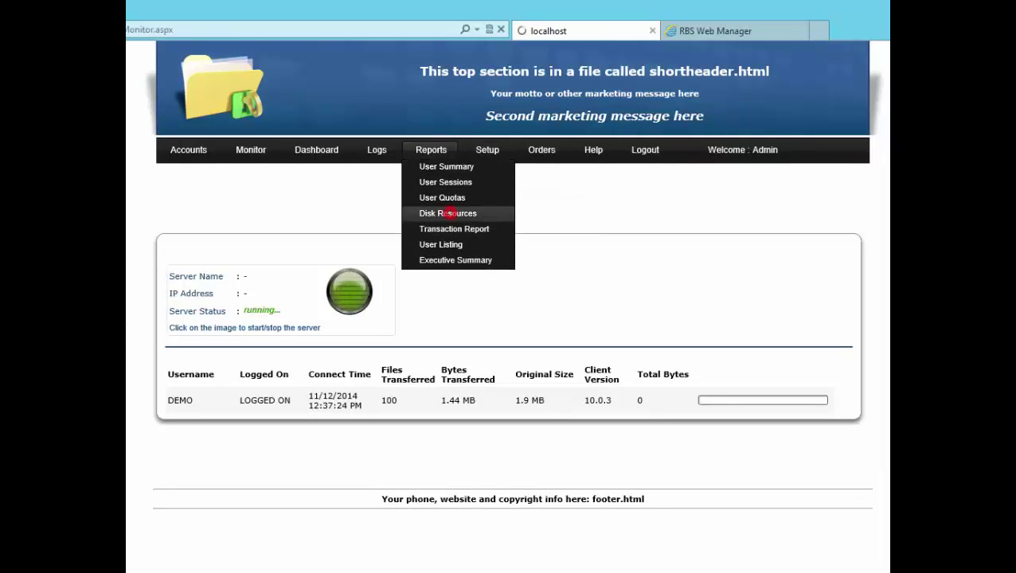
click(447, 213)
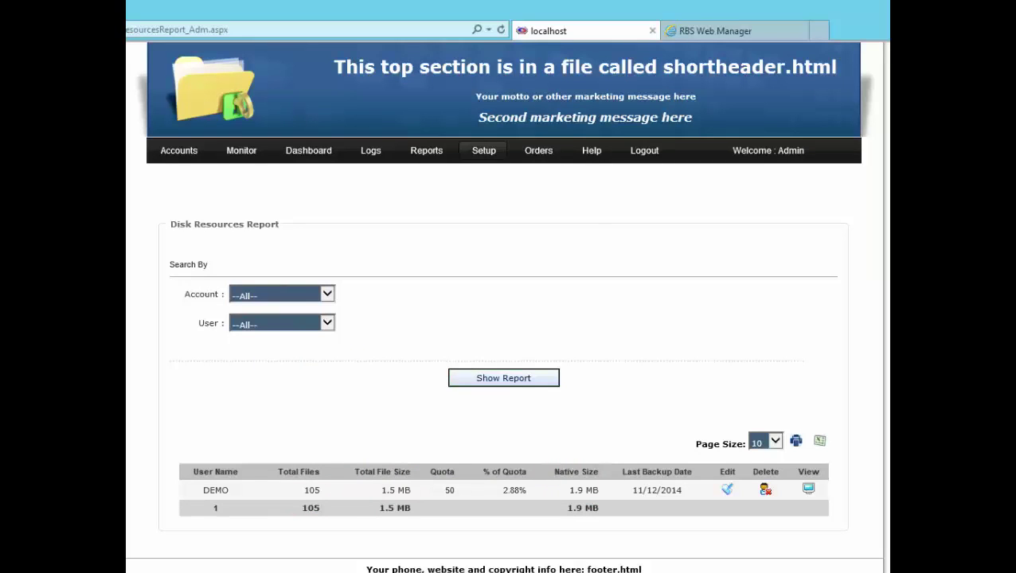
Step: Open the Setup > Plans list of backup plans
mouse_move(483, 150)
click(485, 230)
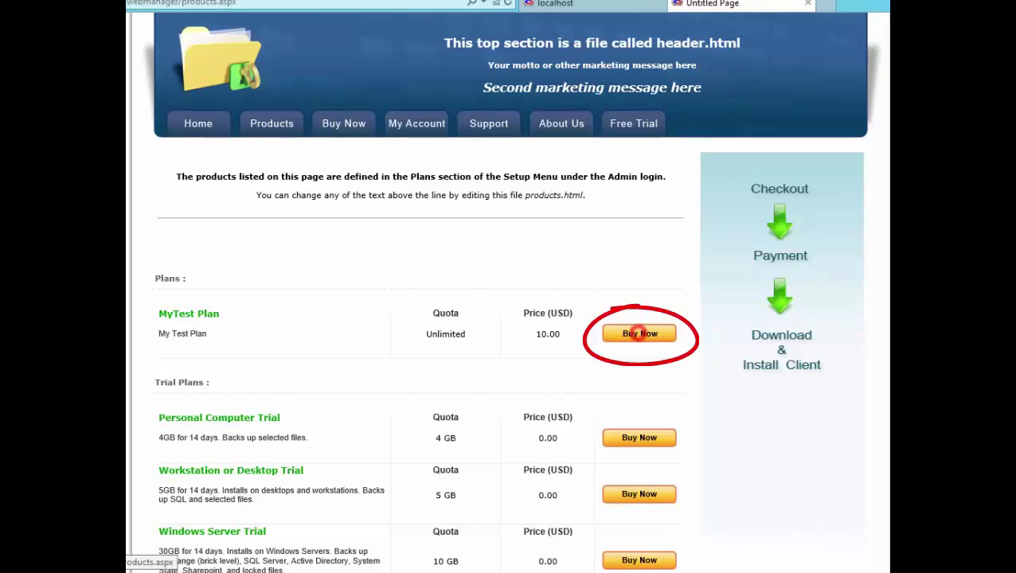
Step: Start checkout for MyTest Plan and scroll through its order form
click(639, 333)
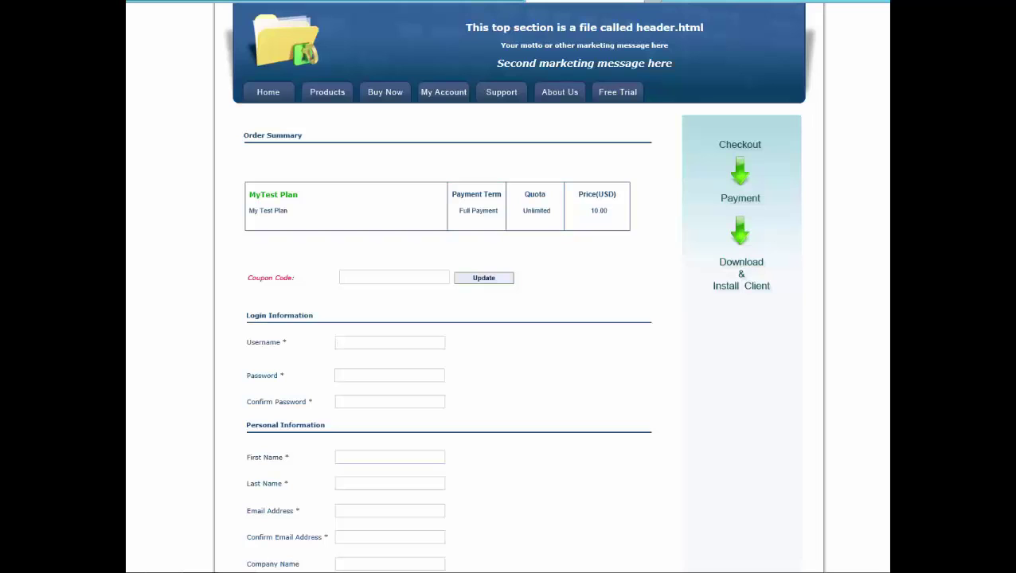
click(588, 442)
scroll(588, 442, down, 3)
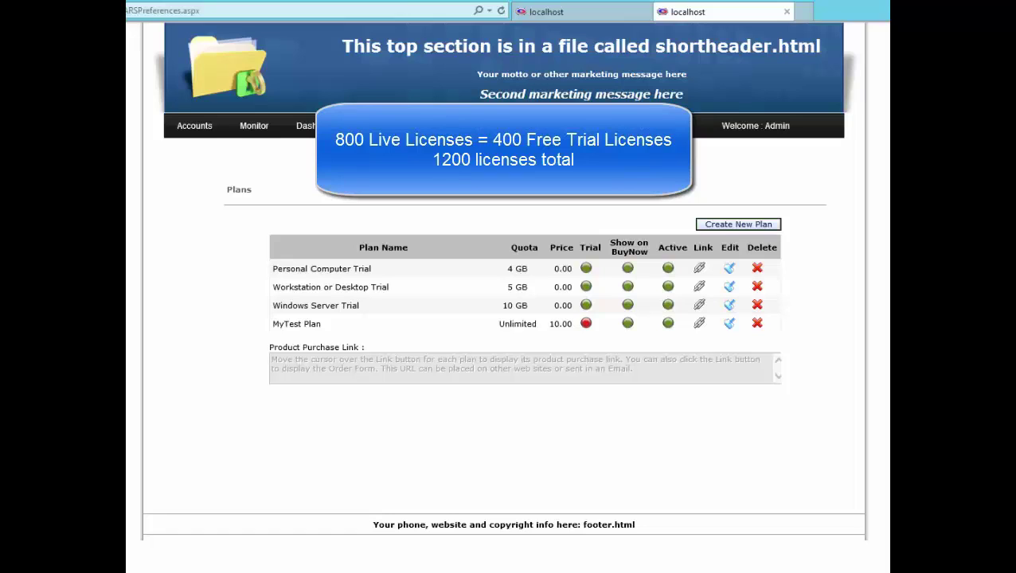
Step: Open the Orders page from the top navigation bar, currently listing no orders
mouse_move(493, 125)
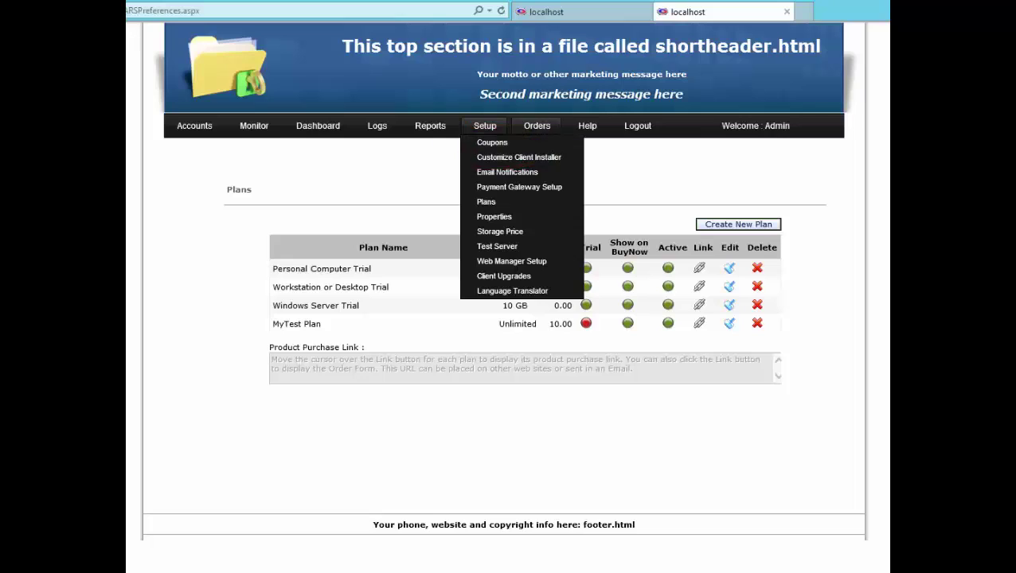
click(537, 126)
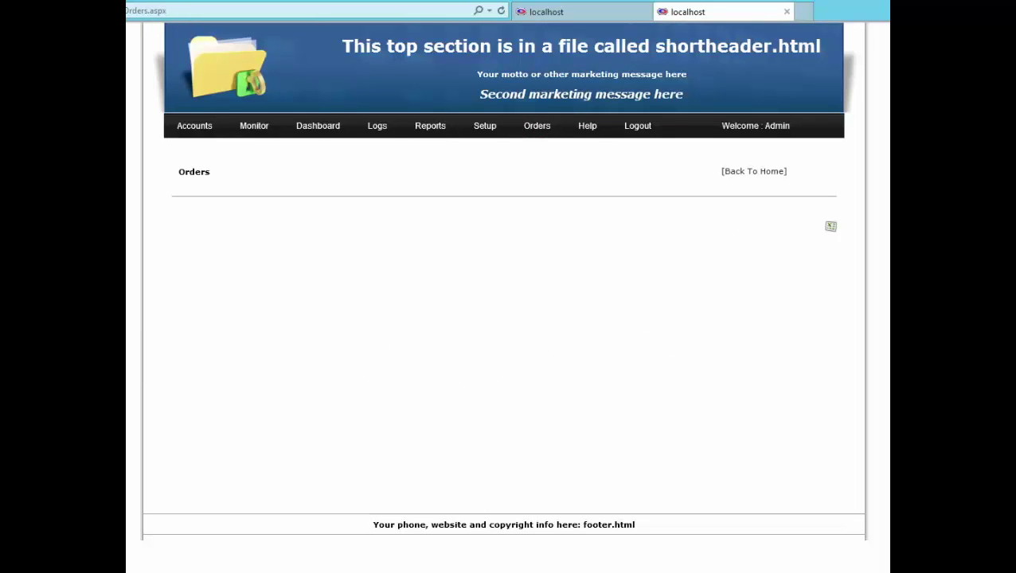
mouse_move(586, 126)
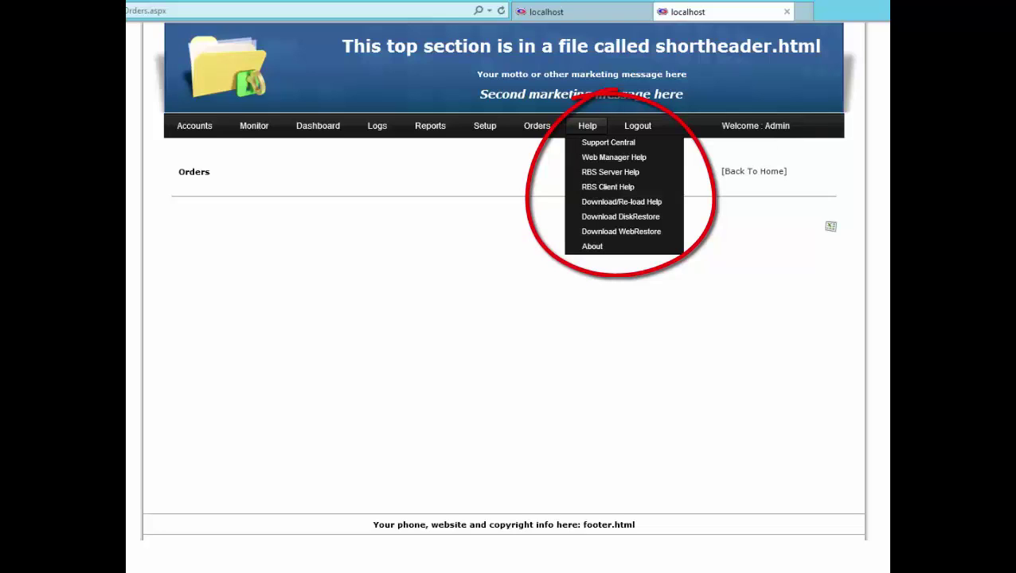
click(550, 326)
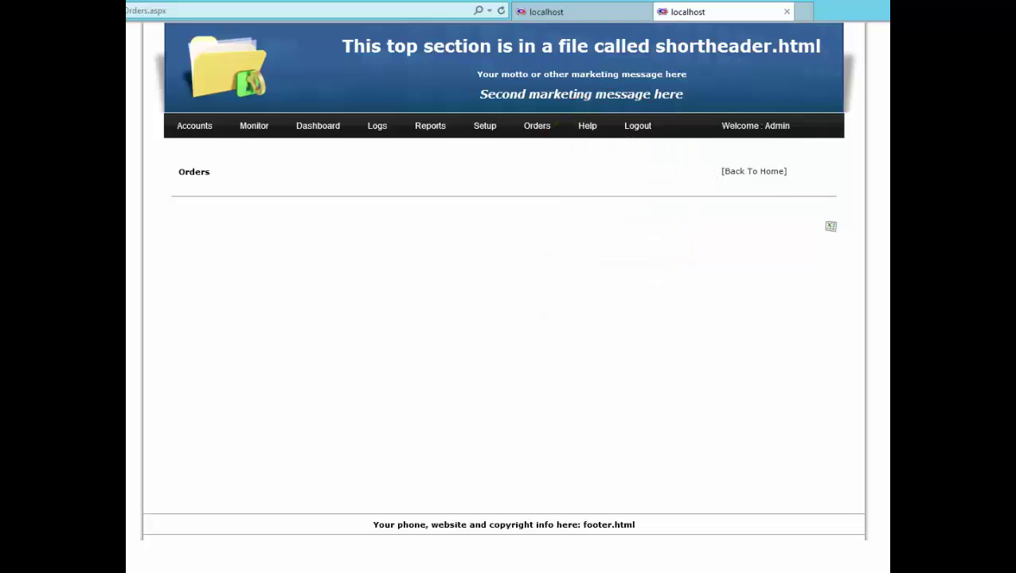